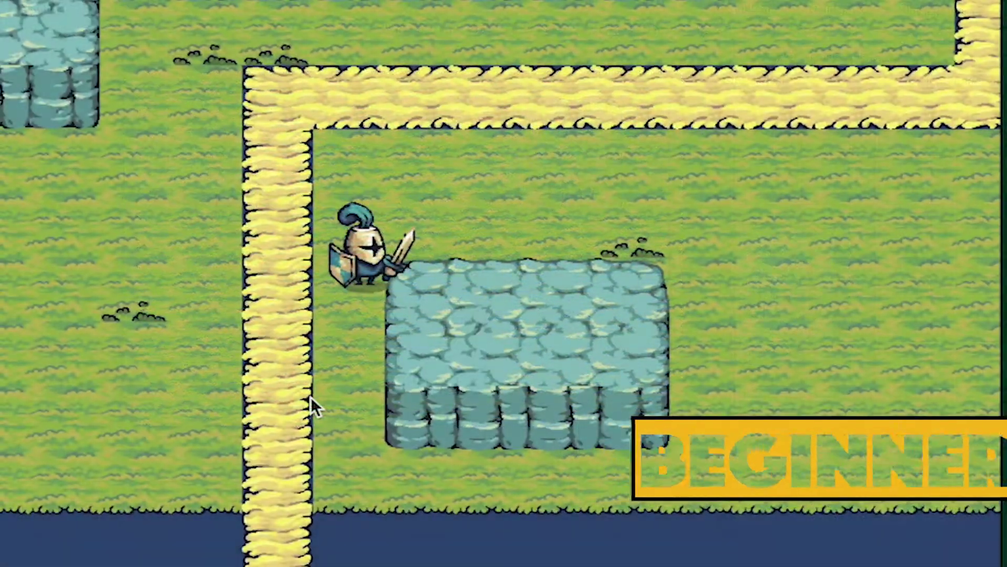
pyautogui.press('Left')
pyautogui.press('Up')
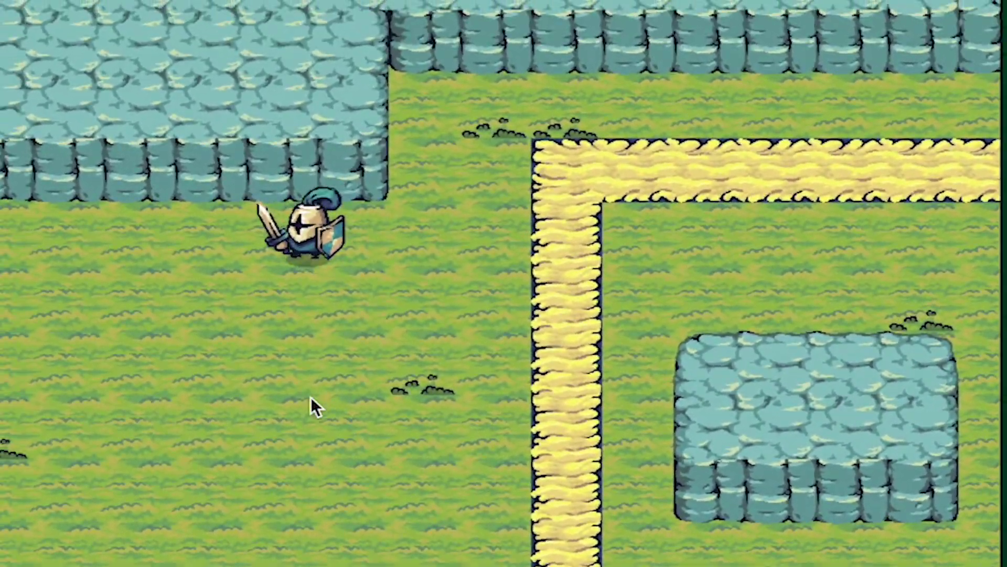
pyautogui.press('Right')
pyautogui.press('Up')
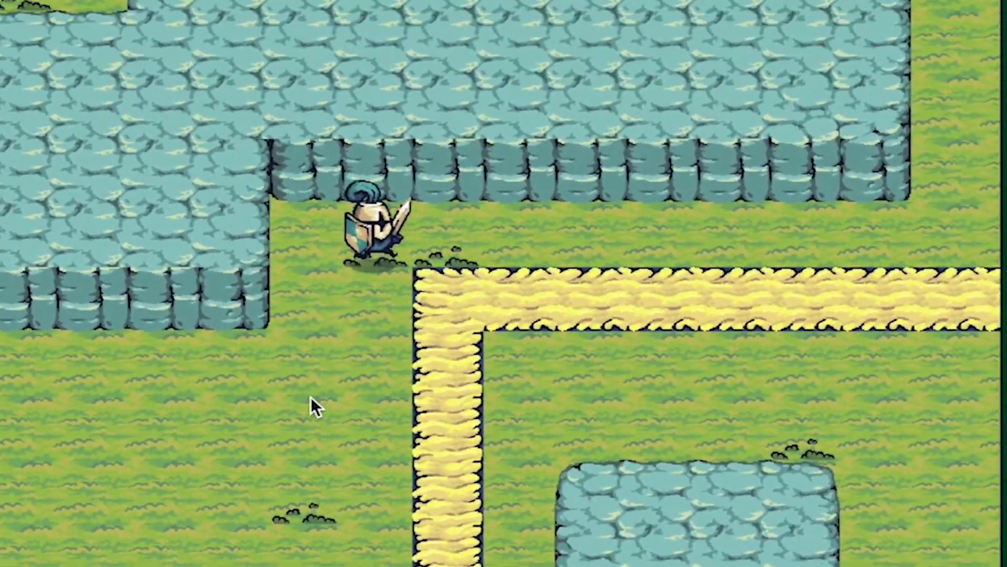
pyautogui.press('Right')
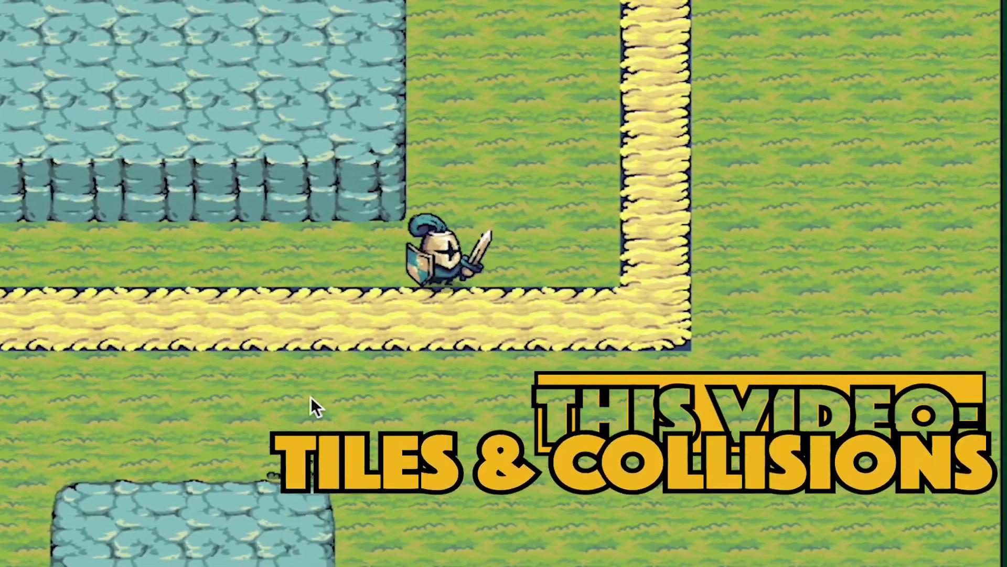
pyautogui.press('Up')
pyautogui.press('Left')
pyautogui.press('Down')
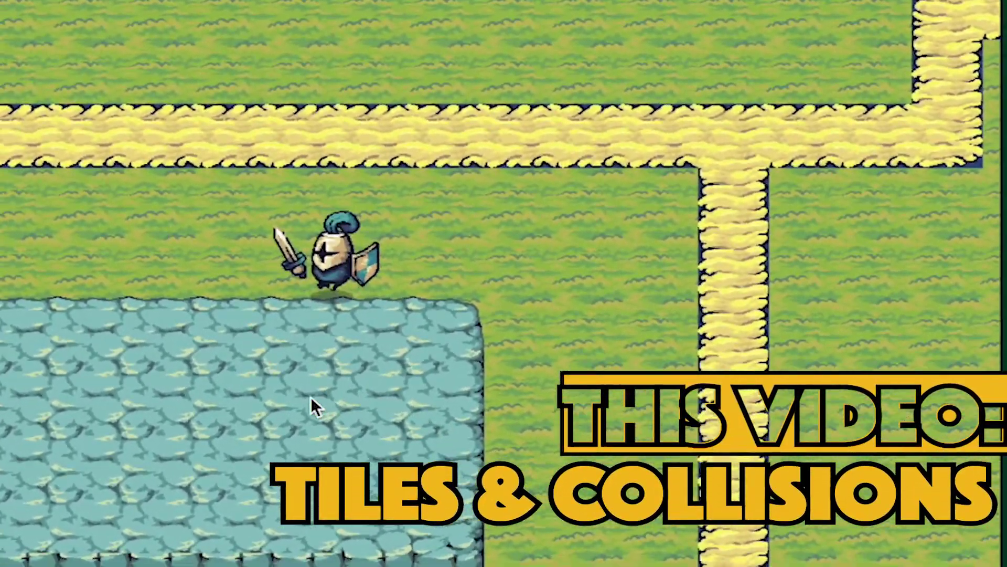
pyautogui.press('Right')
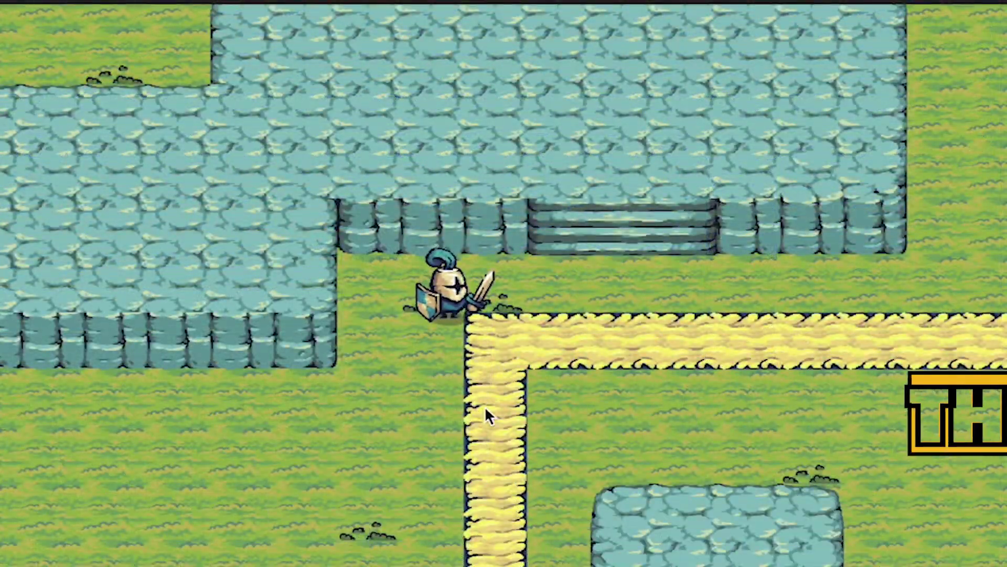
pyautogui.press('Right')
pyautogui.press('Up')
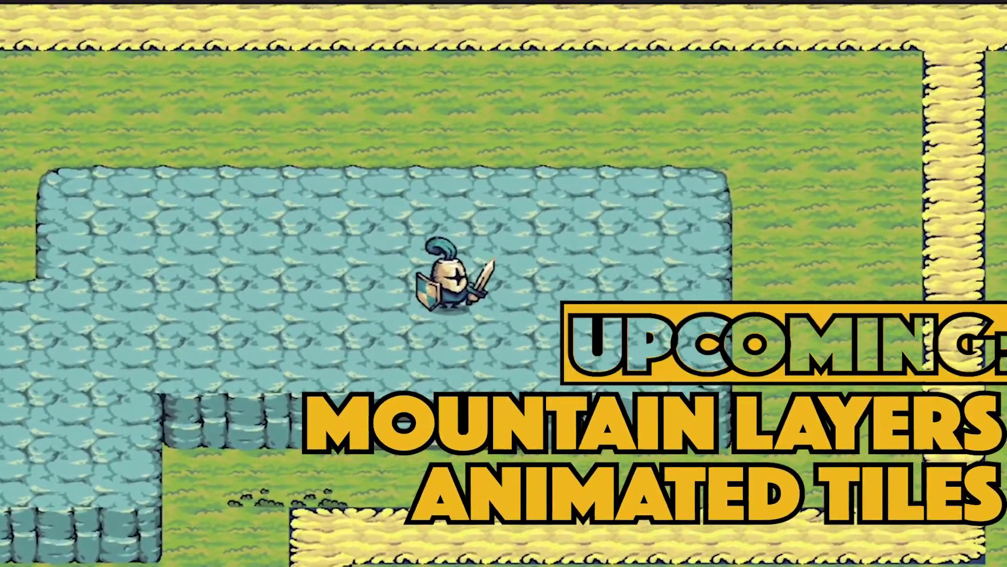
pyautogui.press('Left')
pyautogui.press('Up')
pyautogui.press('Right')
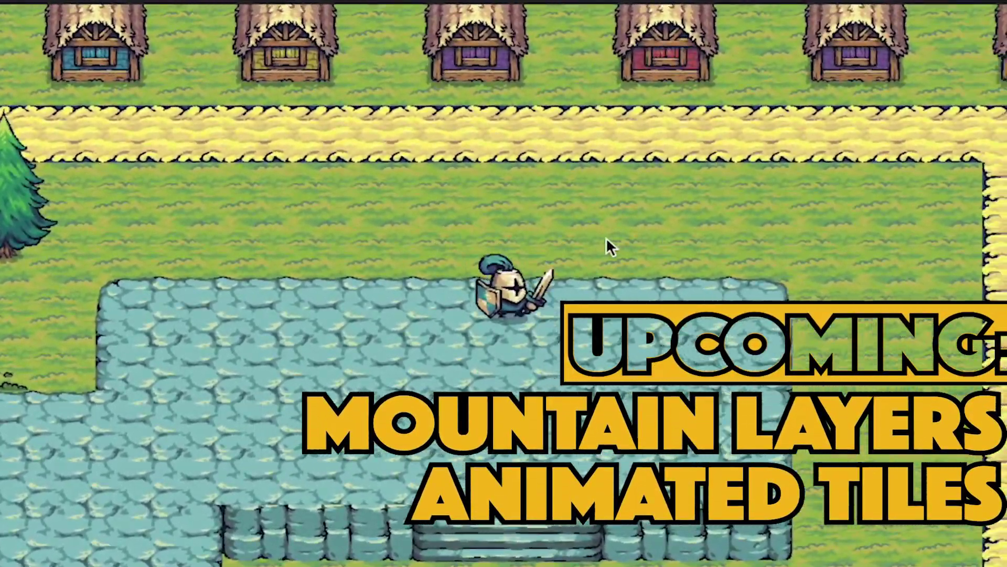
pyautogui.press('Right')
pyautogui.press('Down')
pyautogui.press('Left')
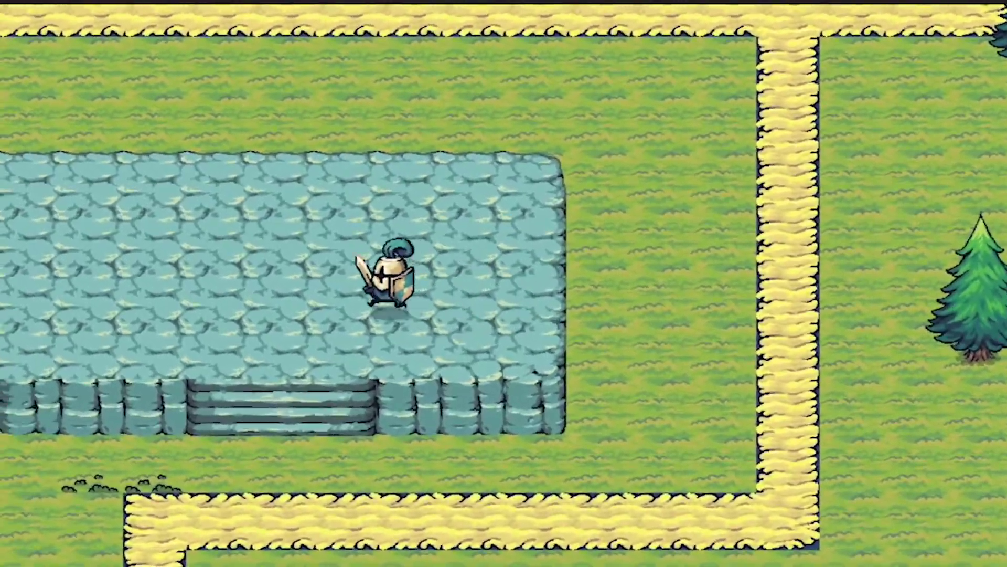
pyautogui.press('Down')
pyautogui.press('Down')
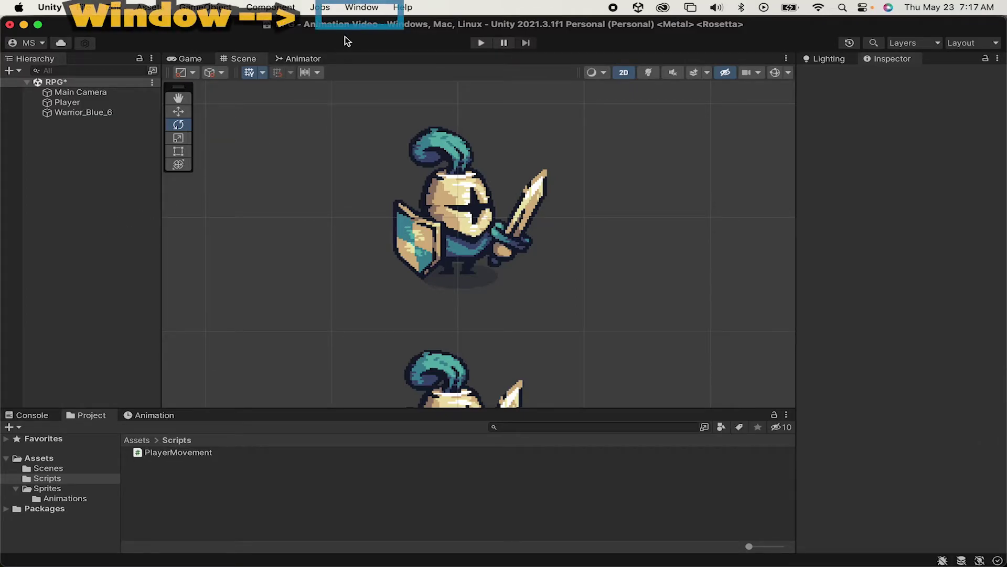
# Open the Package Manager, list the Unity Registry packages and check the 2D feature set
pyautogui.click(357, 9)
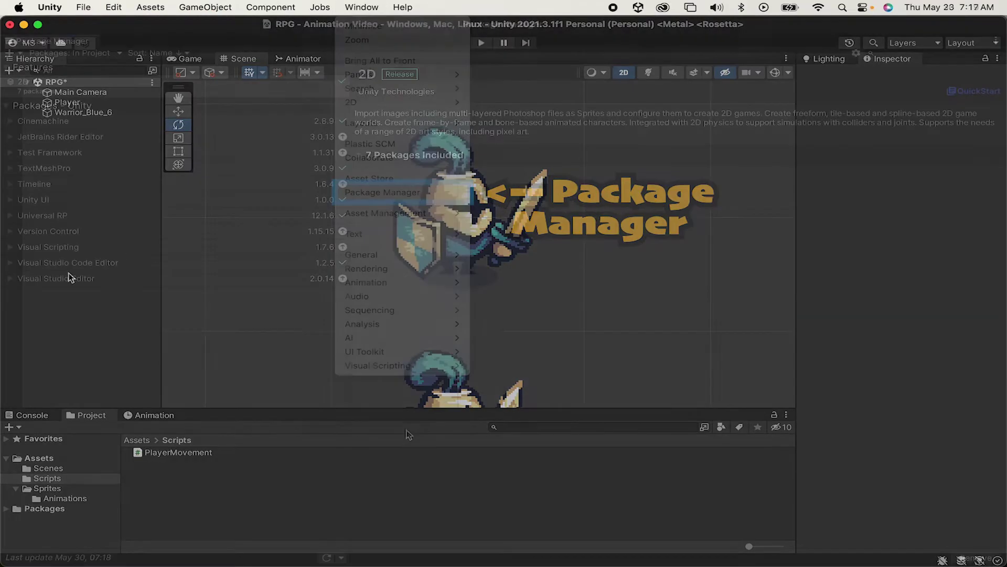
pyautogui.click(119, 53)
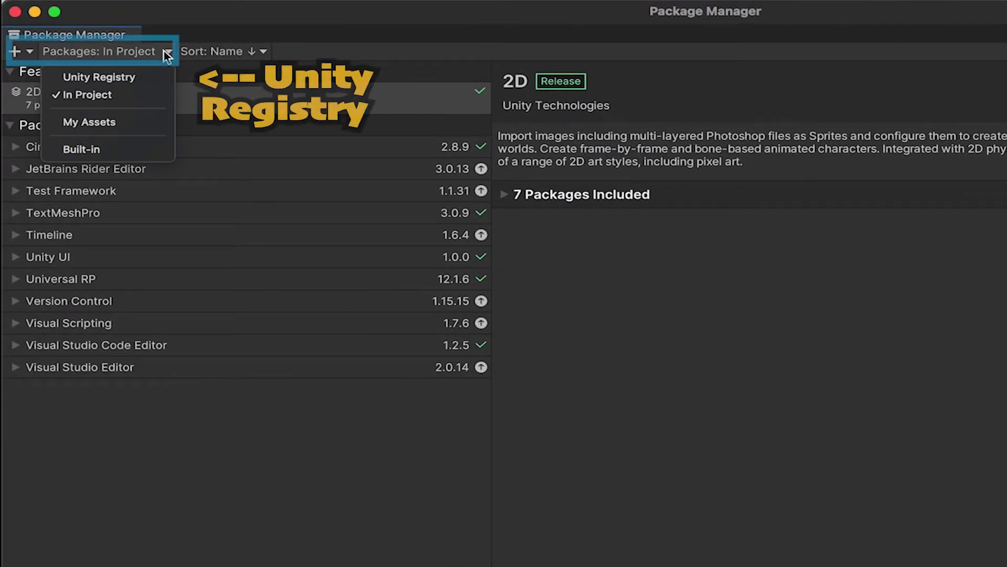
pyautogui.click(149, 76)
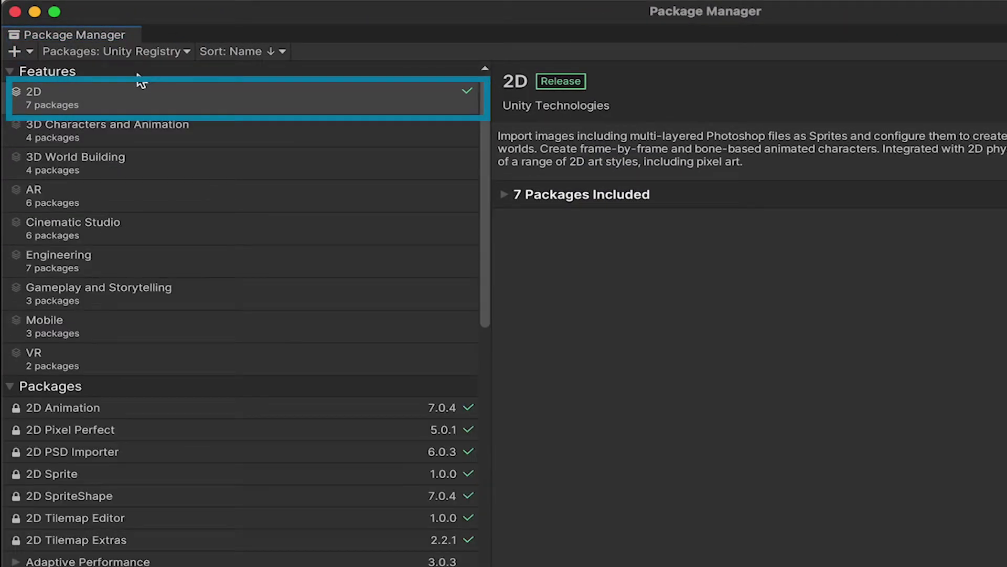
pyautogui.click(81, 97)
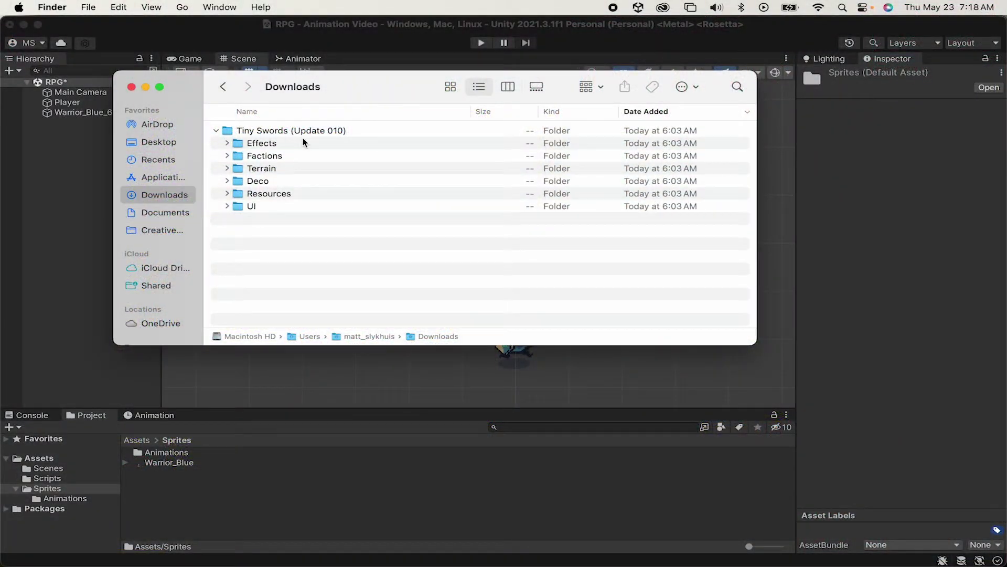
# Import Shadows.png, Tilemap_Elevation.png and Tilemap_Flat.png from the Tiny Swords Terrain/Ground folder into the project's Sprites folder
pyautogui.click(227, 168)
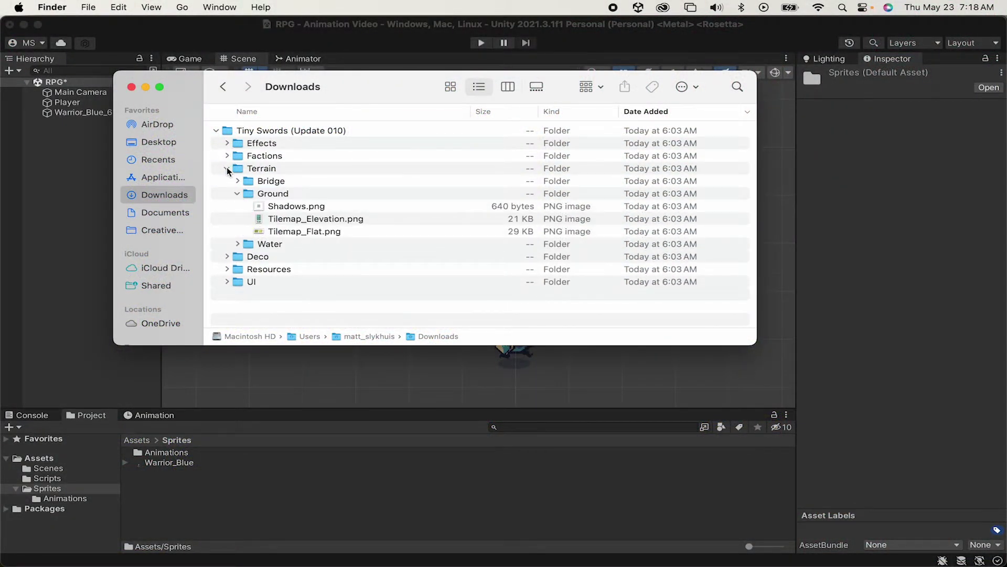
pyautogui.click(287, 206)
pyautogui.keyDown('shift'); pyautogui.click(304, 231); pyautogui.keyUp('shift')
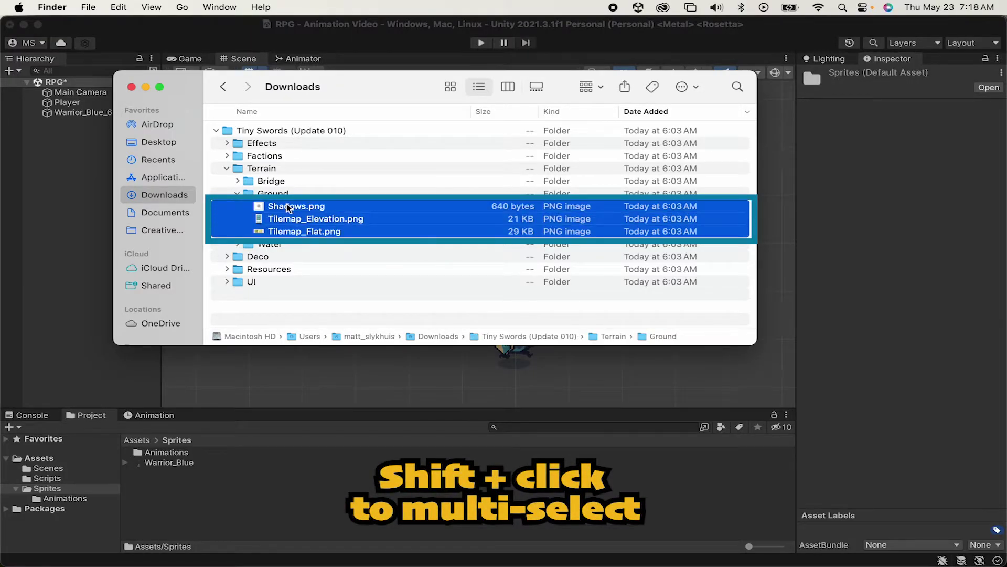
pyautogui.moveTo(288, 207); pyautogui.dragTo(248, 492)
pyautogui.click(247, 492)
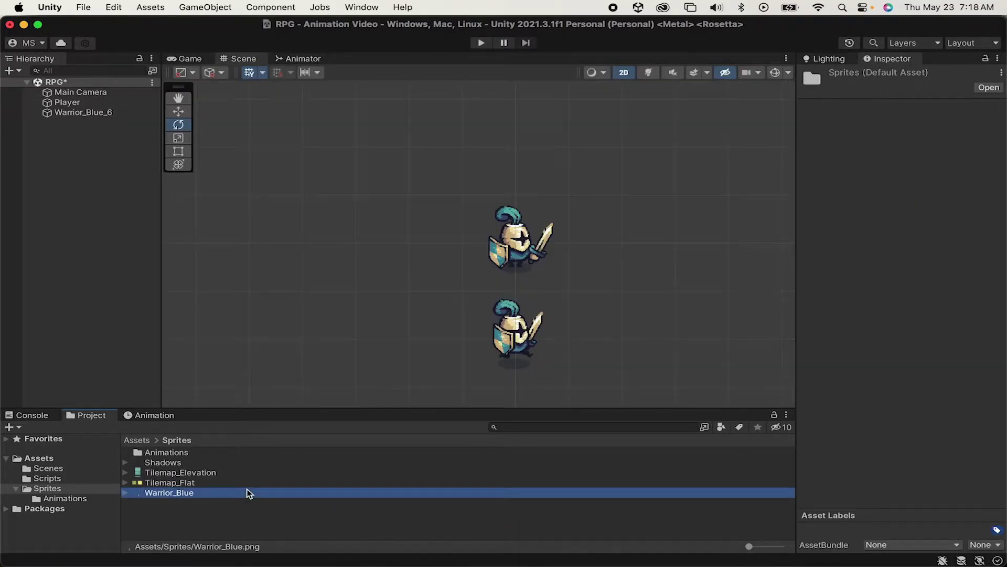
# Select the Shadows, Tilemap_Elevation and Tilemap_Flat textures together and set Sprite Mode to Multiple and Pixels Per Unit to 64
pyautogui.click(223, 475)
pyautogui.click(220, 481)
pyautogui.hotkey('shift', 'Up')
pyautogui.hotkey('shift', 'Up')
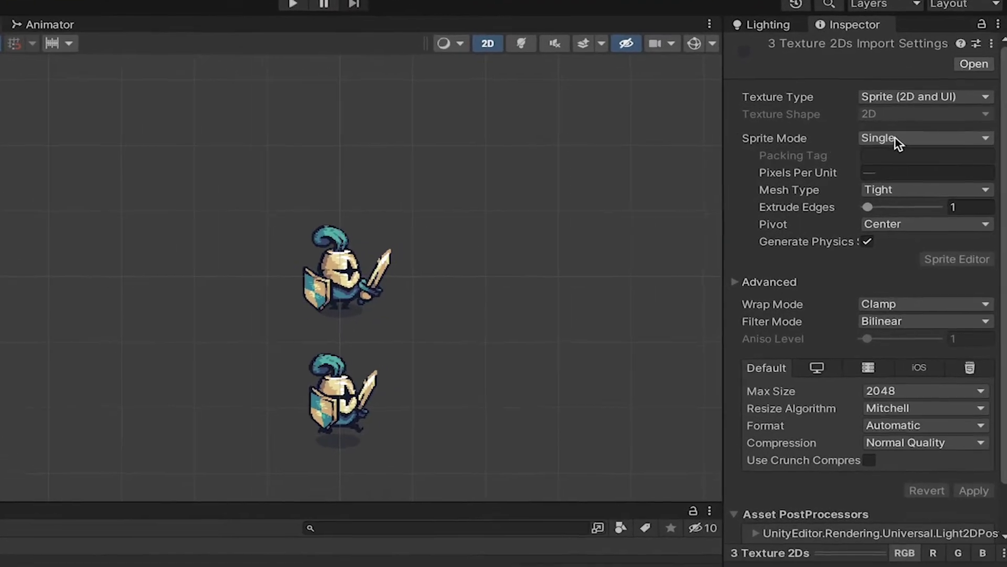
pyautogui.click(922, 141)
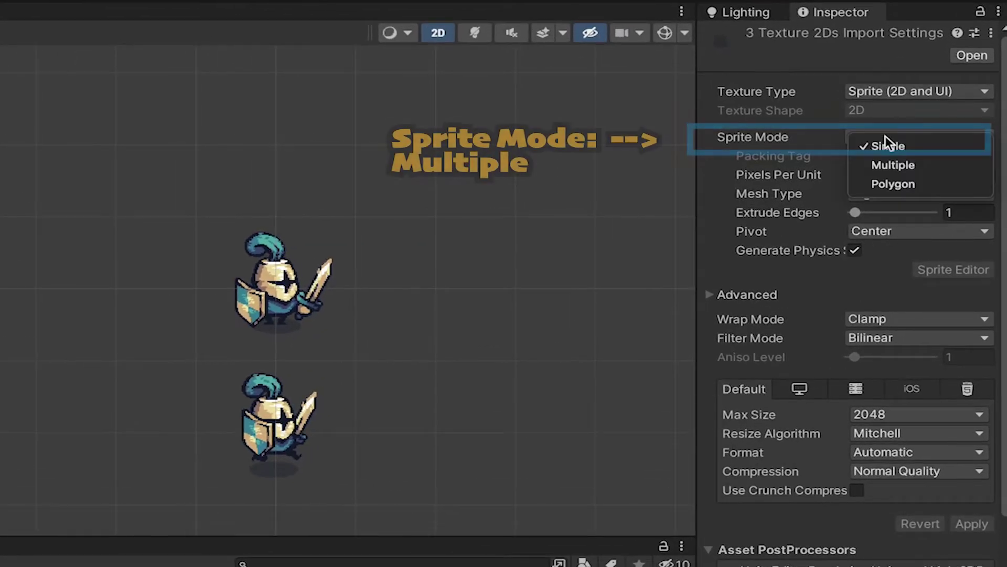
pyautogui.click(896, 168)
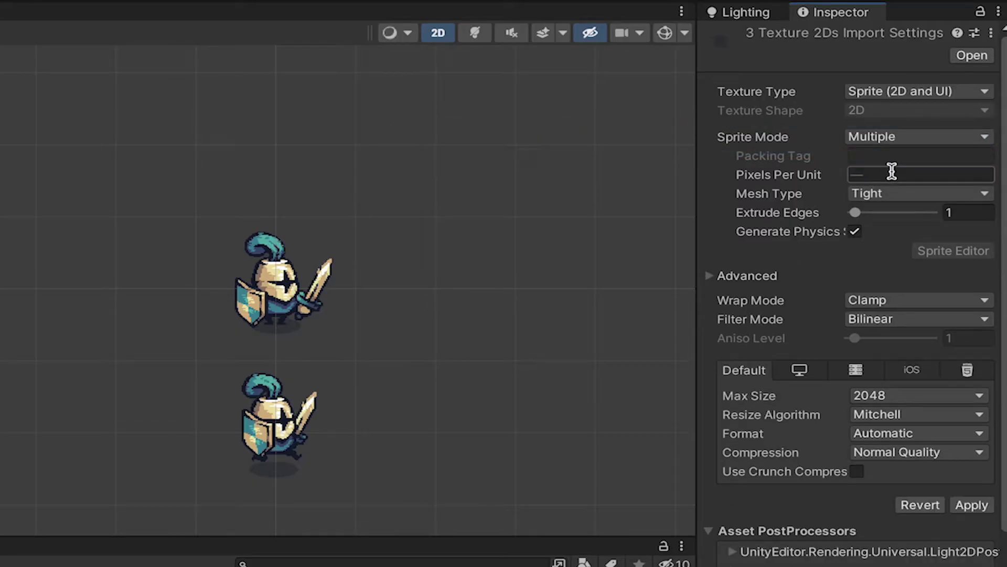
pyautogui.click(883, 174)
pyautogui.write('64')
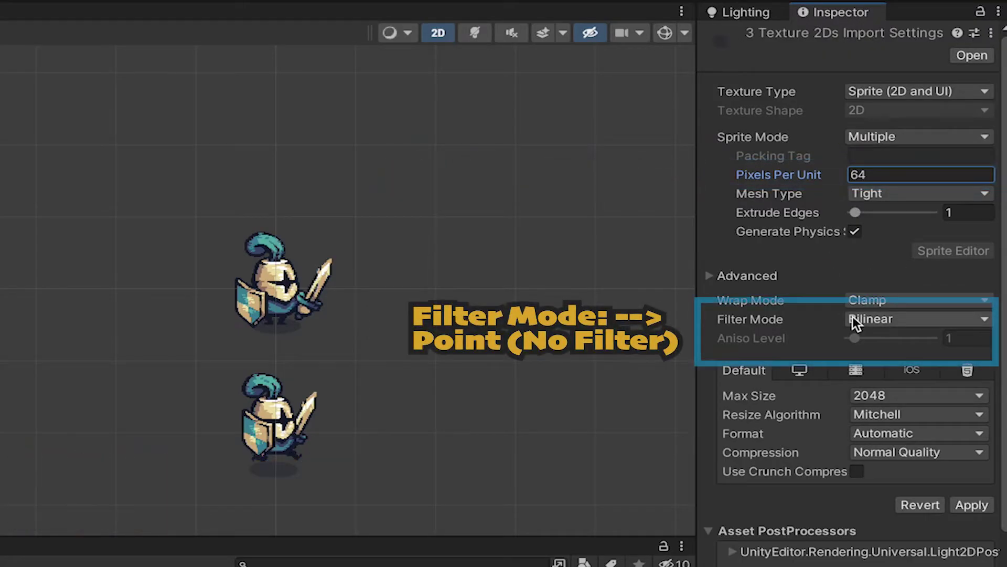
# Set the three textures' Filter Mode to Point (no filter) and Format to RGBA 32 bit, and apply the import settings
pyautogui.click(880, 323)
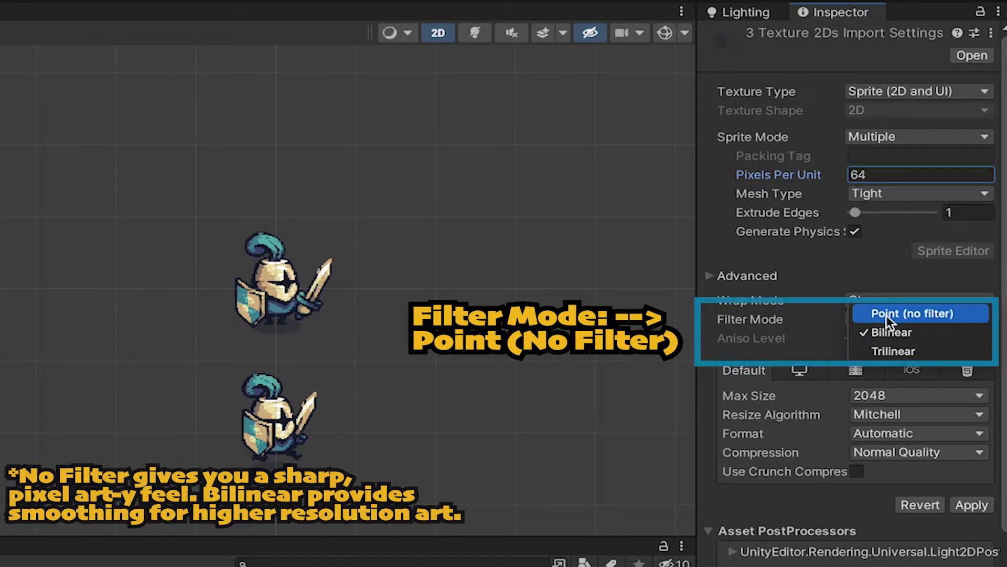
pyautogui.click(887, 313)
pyautogui.click(911, 433)
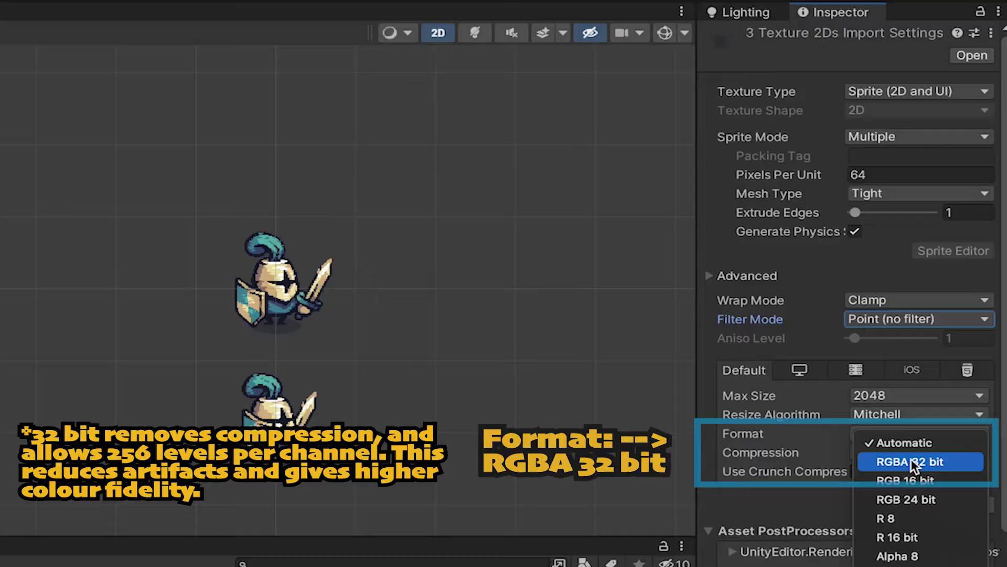
pyautogui.click(913, 522)
pyautogui.click(972, 467)
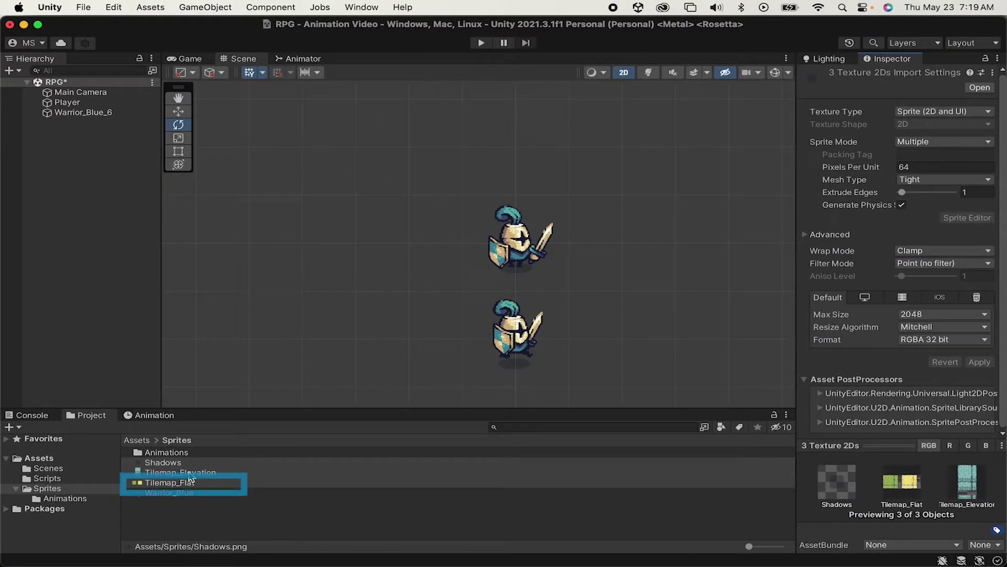
# Slice the Tilemap_Flat texture in the Sprite Editor using Grid By Cell Size with 64 x 64 pixel cells and apply it
pyautogui.click(121, 513)
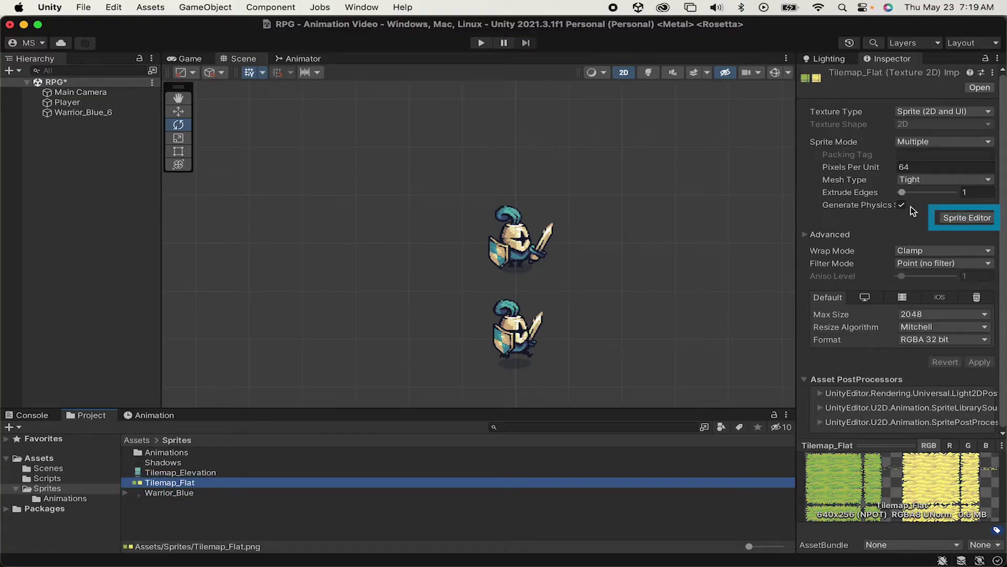
pyautogui.click(954, 215)
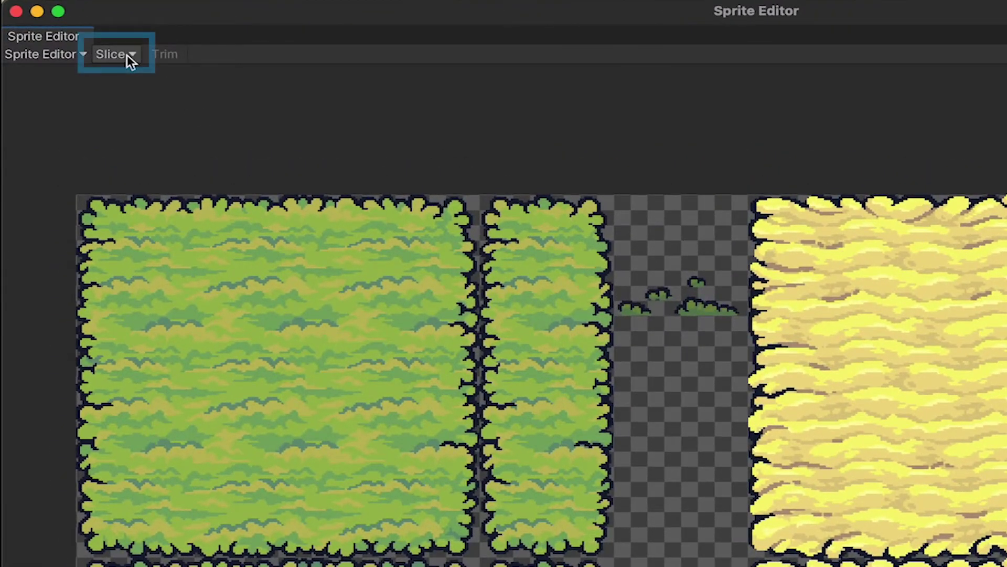
pyautogui.click(89, 52)
pyautogui.click(262, 73)
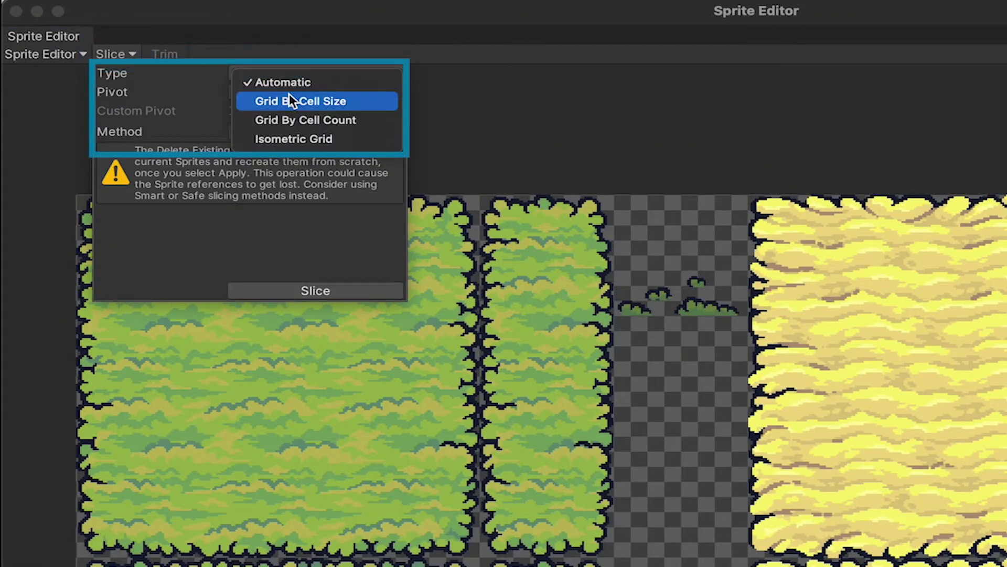
pyautogui.click(290, 96)
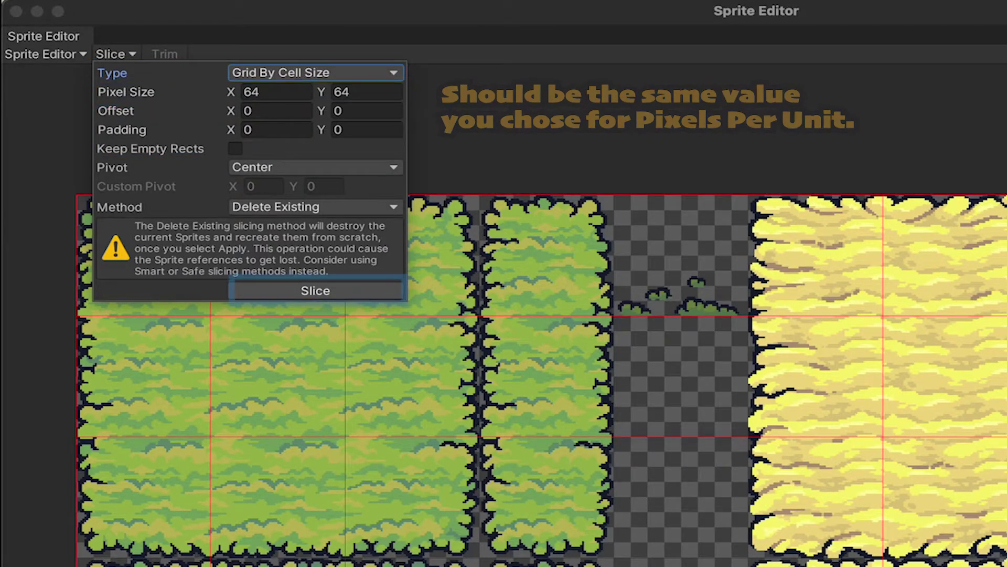
pyautogui.click(293, 291)
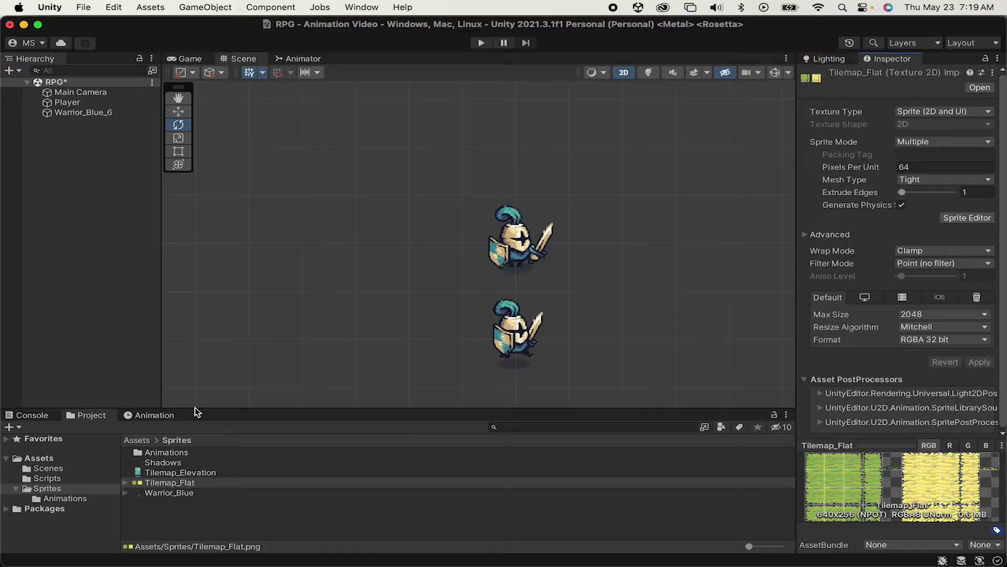
# Slice the Tilemap_Elevation texture by a 64 x 64 pixel cell size grid and apply the slicing
pyautogui.click(968, 218)
pyautogui.click(77, 53)
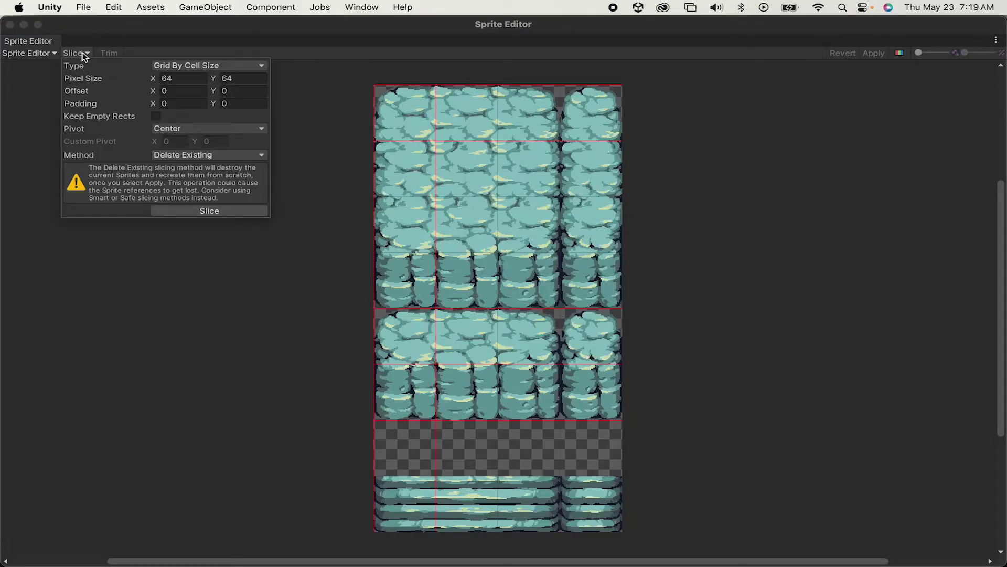
pyautogui.click(618, 83)
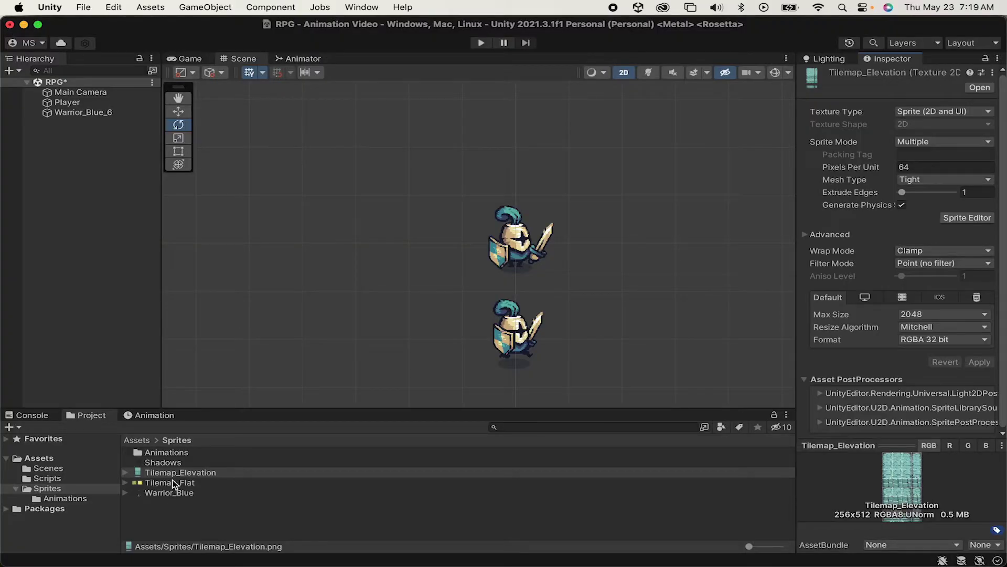
# Slice the Shadows texture by a 64 x 64 pixel cell size grid, apply it and close the Sprite Editor
pyautogui.click(173, 462)
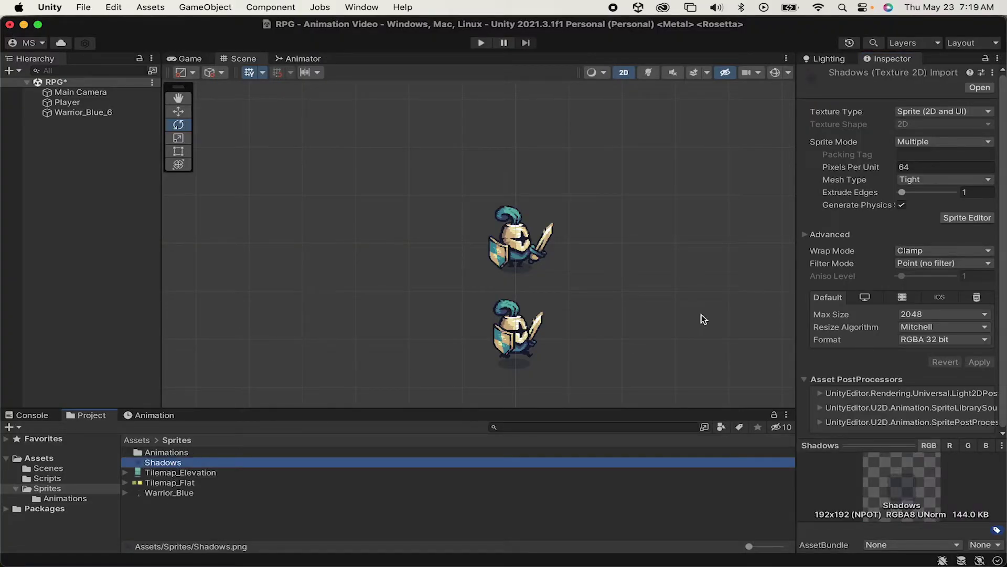
pyautogui.click(948, 219)
pyautogui.click(76, 53)
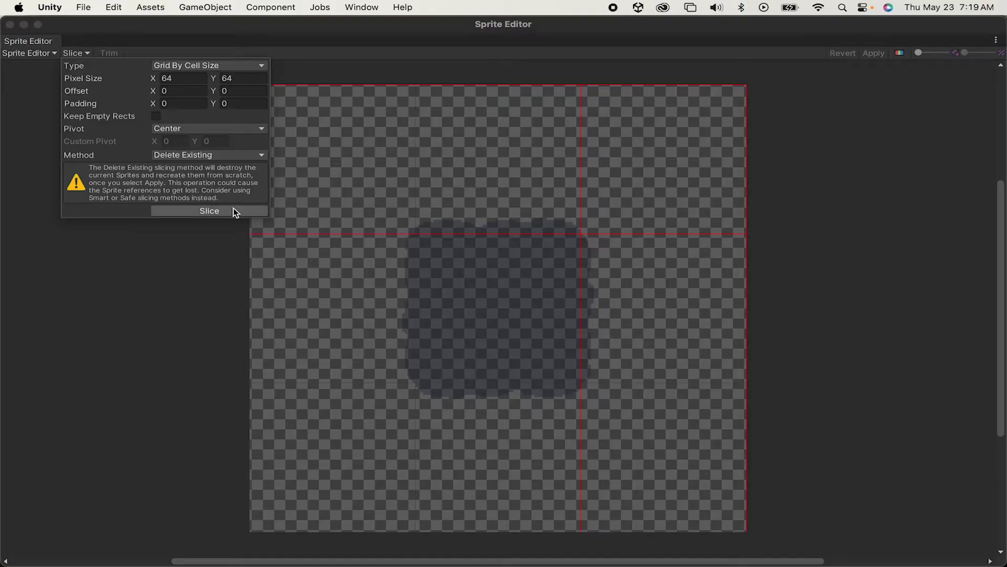
pyautogui.click(872, 54)
pyautogui.click(10, 25)
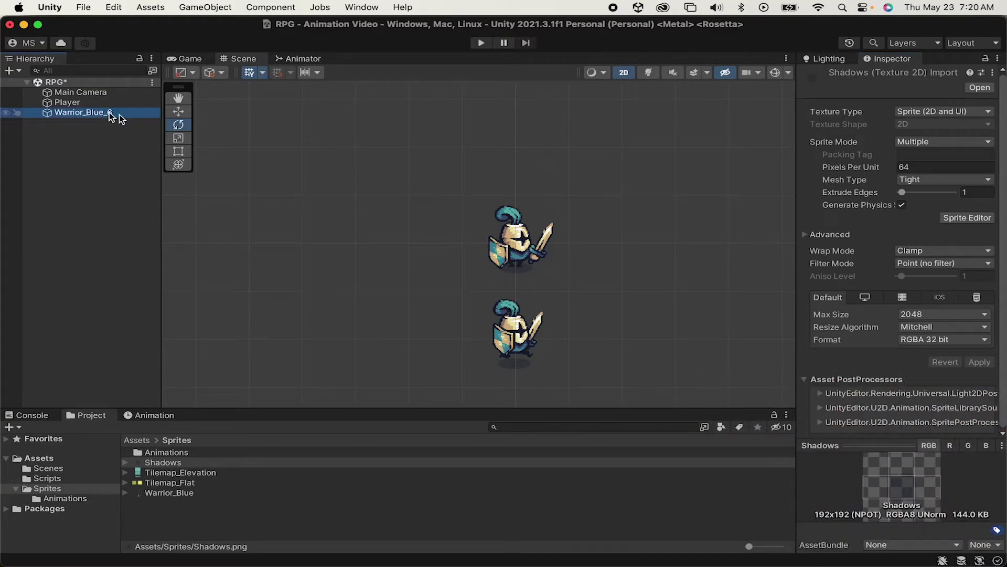
# Delete the Warrior_Blue_6 object from the RPG scene
pyautogui.click(105, 113)
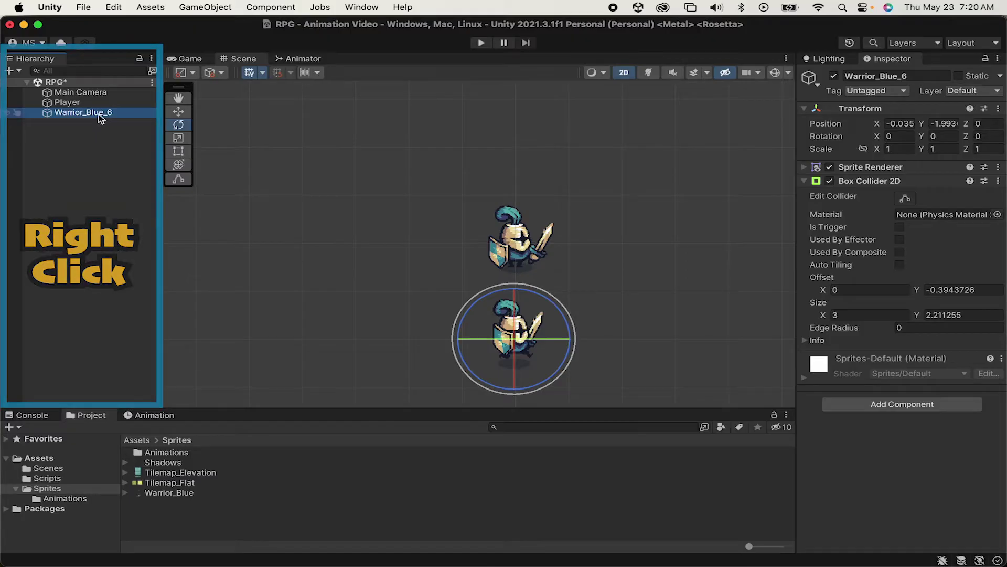
pyautogui.press('super+BackSpace')
# Create a rectangular 2D tilemap in the RPG scene and name it Ground
pyautogui.rightClick(74, 166)
pyautogui.moveTo(188, 338)
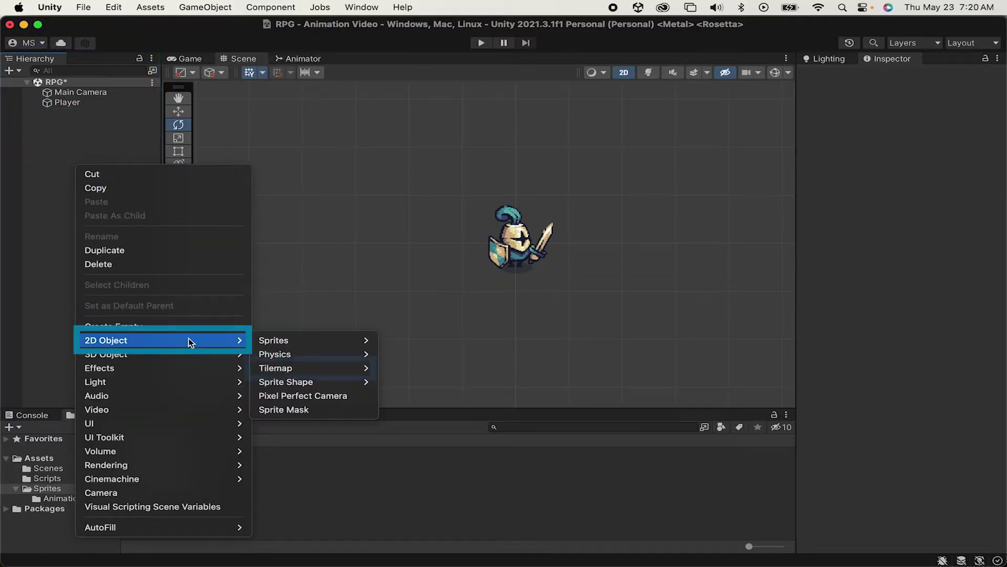
pyautogui.moveTo(259, 338)
pyautogui.moveTo(294, 368)
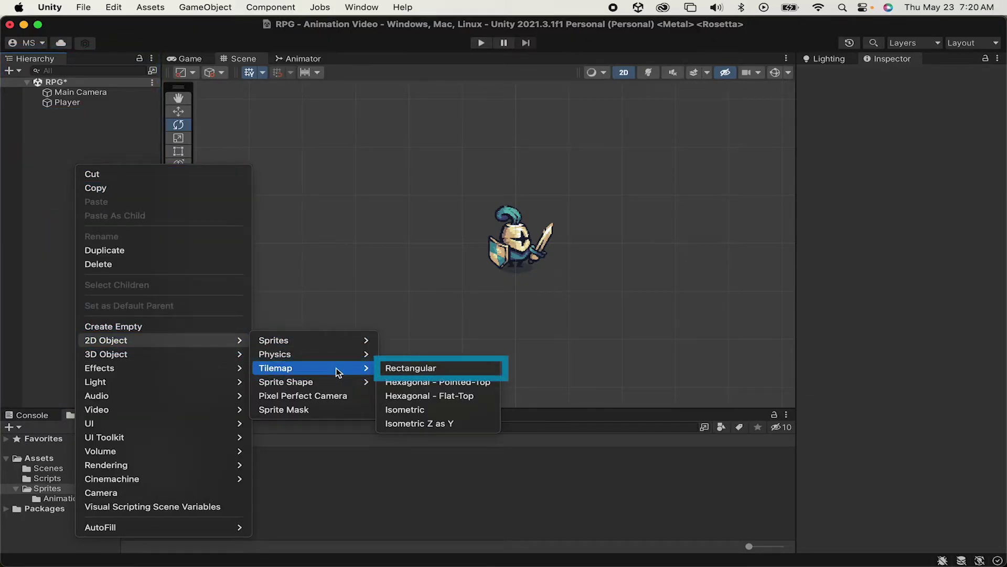
pyautogui.click(402, 369)
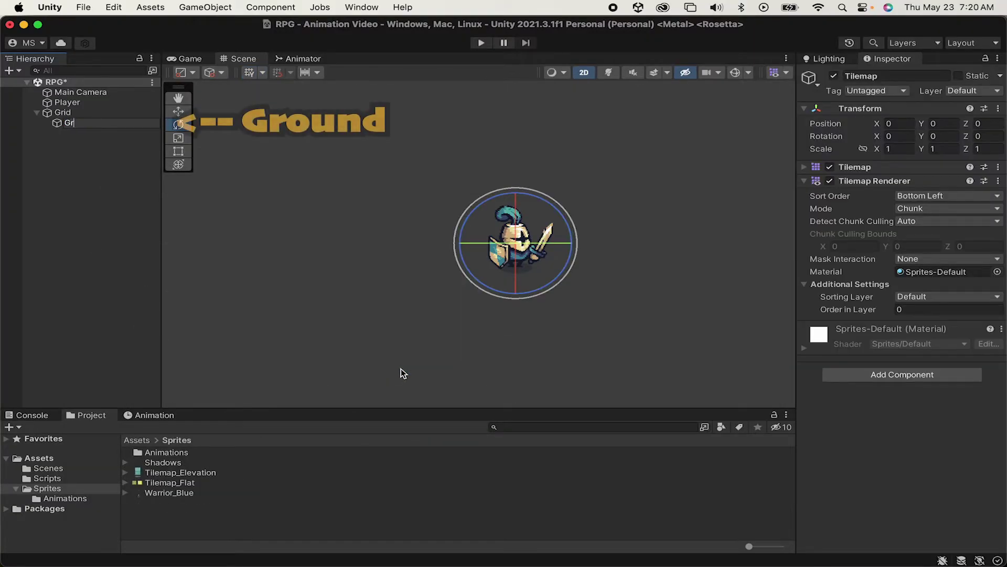
pyautogui.write('Ground')
pyautogui.press('Return')
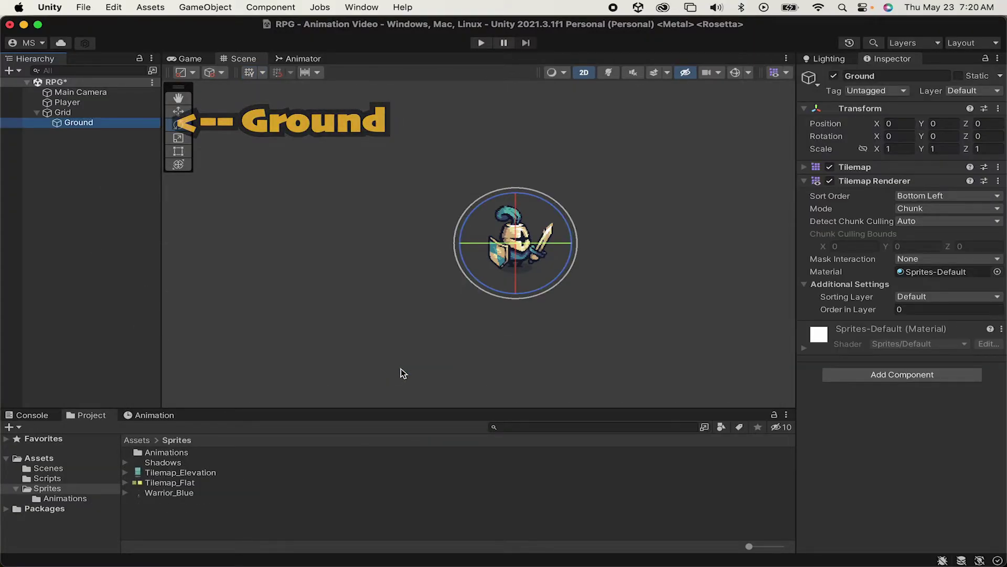
# Collapse the Ground object's component settings, open the Tile Palette and dock it beside the Inspector
pyautogui.click(801, 107)
pyautogui.click(807, 135)
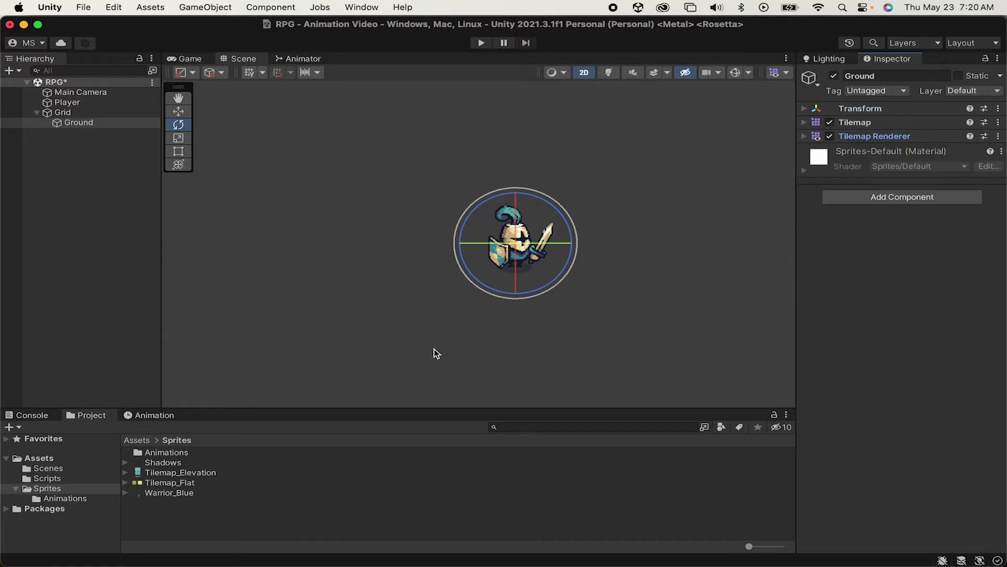
pyautogui.click(371, 9)
pyautogui.moveTo(389, 105)
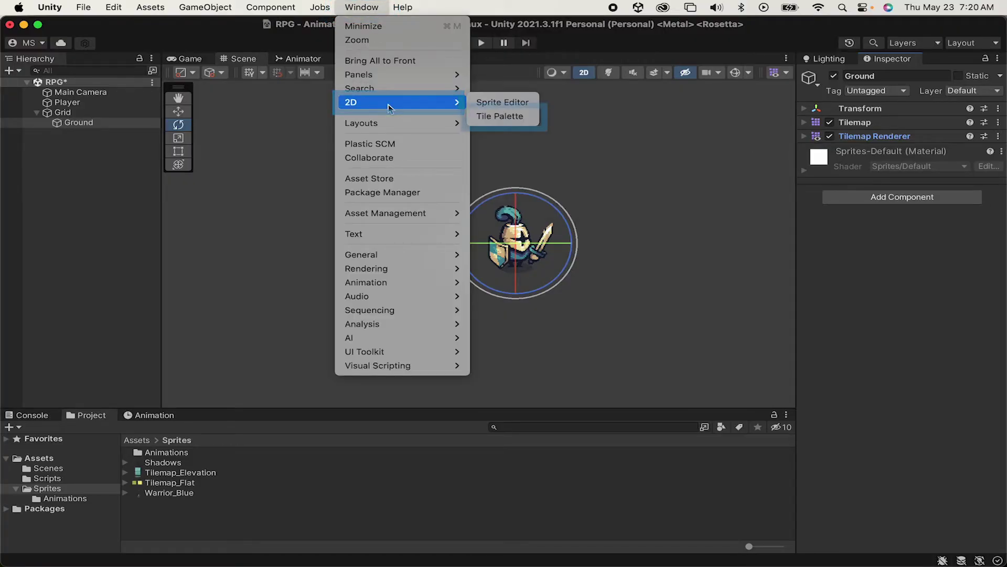
pyautogui.click(499, 116)
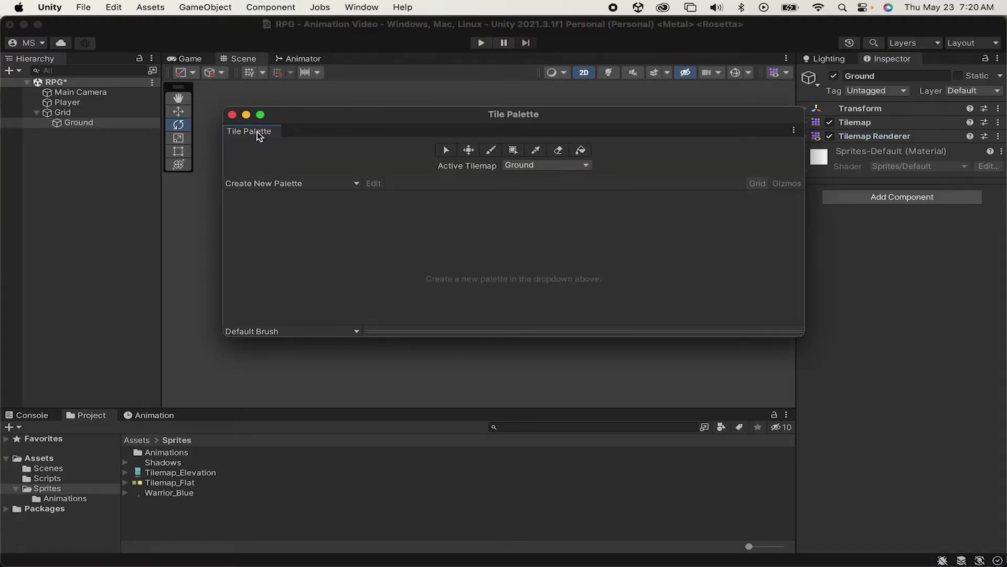
pyautogui.moveTo(797, 156); pyautogui.dragTo(928, 68)
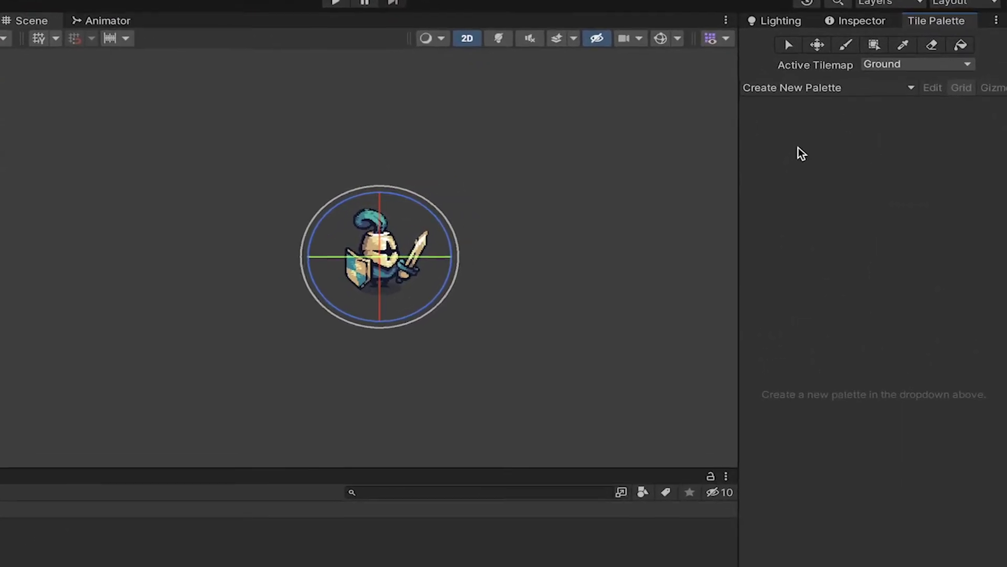
# Create a tile palette named Grass Tiles and save it into a new Grass Tiles folder inside Sprites
pyautogui.click(790, 87)
pyautogui.click(876, 124)
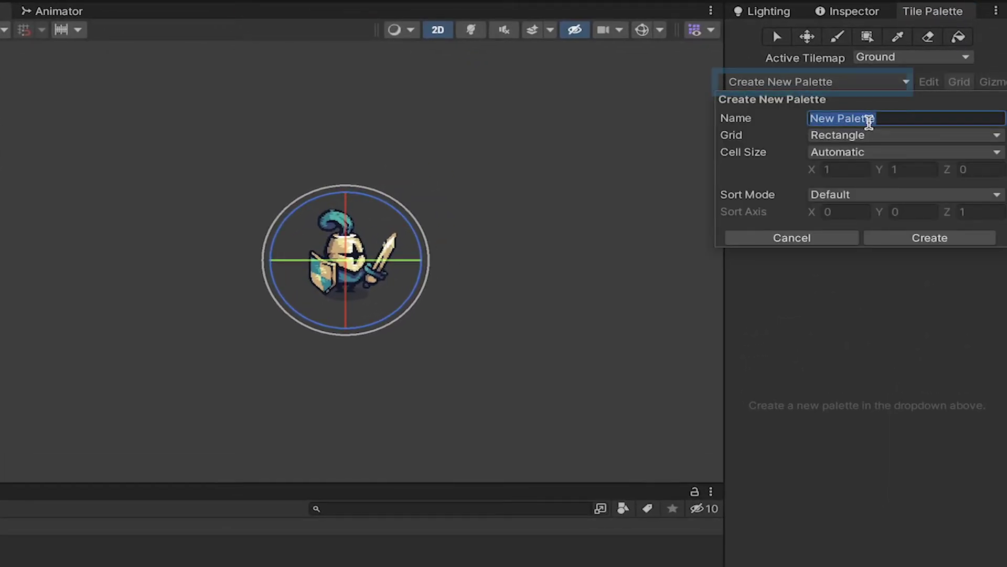
pyautogui.write('Grass Tiles')
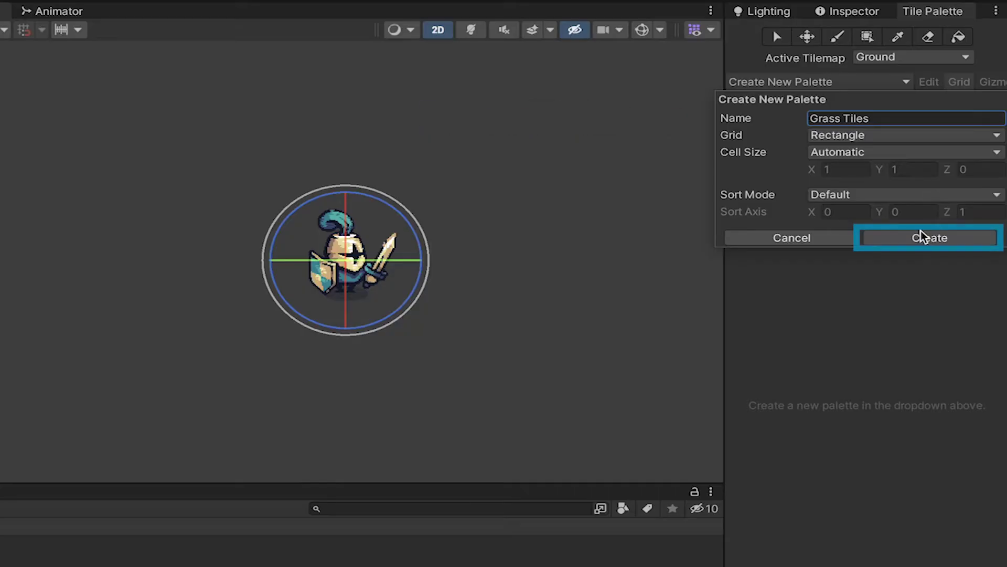
pyautogui.click(921, 237)
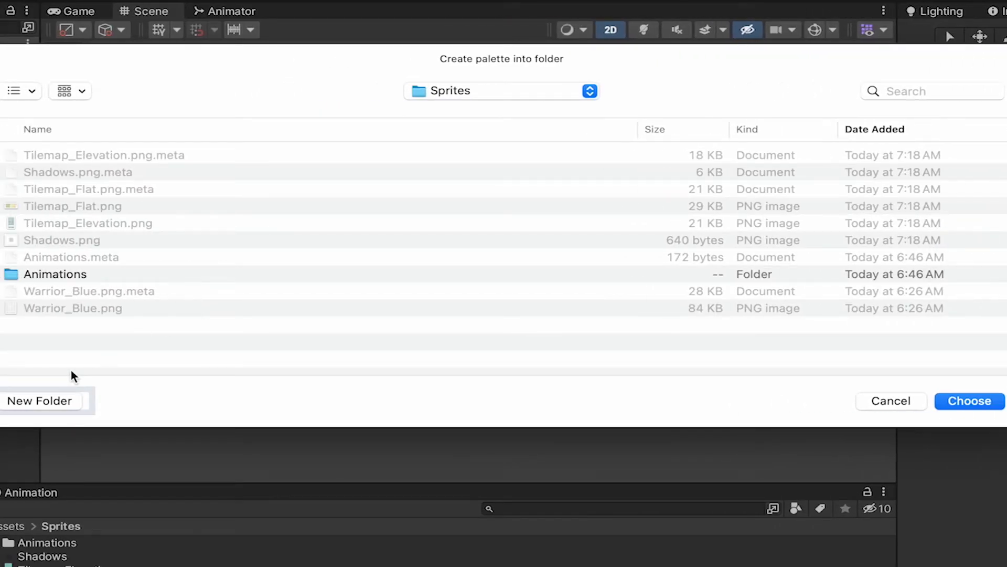
pyautogui.click(42, 400)
pyautogui.write('Grass')
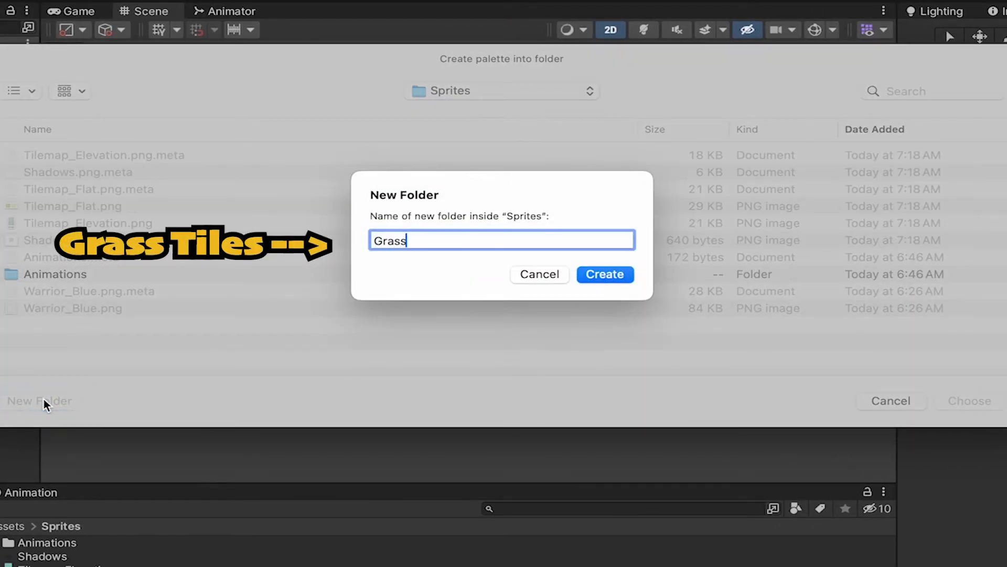
pyautogui.write(' Tiles')
pyautogui.press('Return')
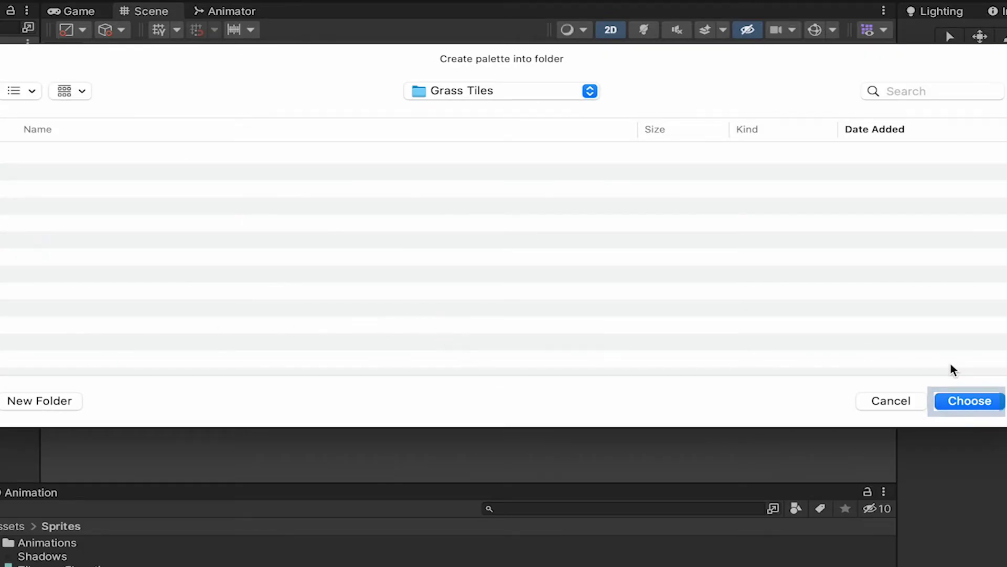
pyautogui.click(970, 401)
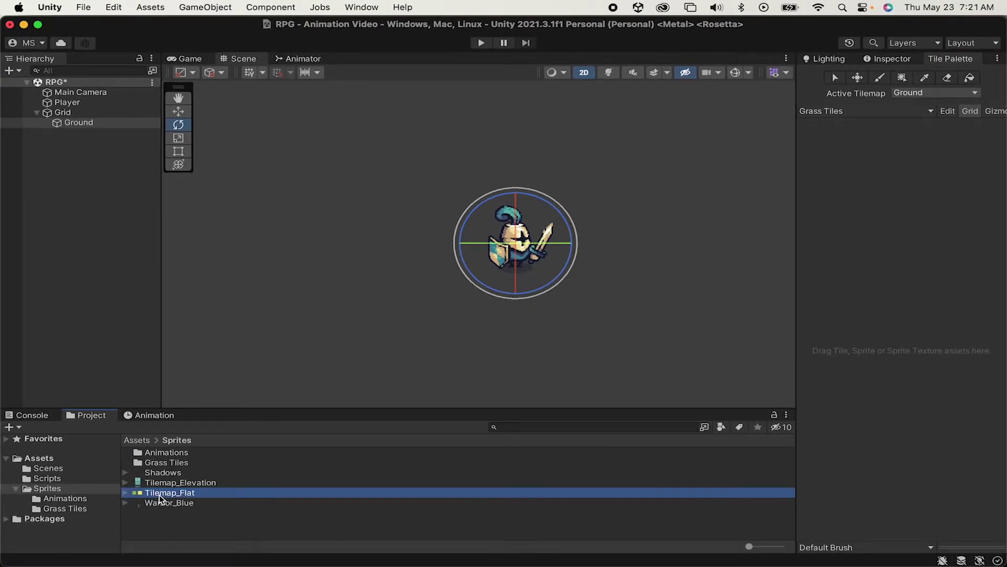
# Add the Tilemap_Flat texture to the Grass Tiles palette, generating its tiles into the Grass Tiles folder
pyautogui.moveTo(169, 493); pyautogui.dragTo(835, 181)
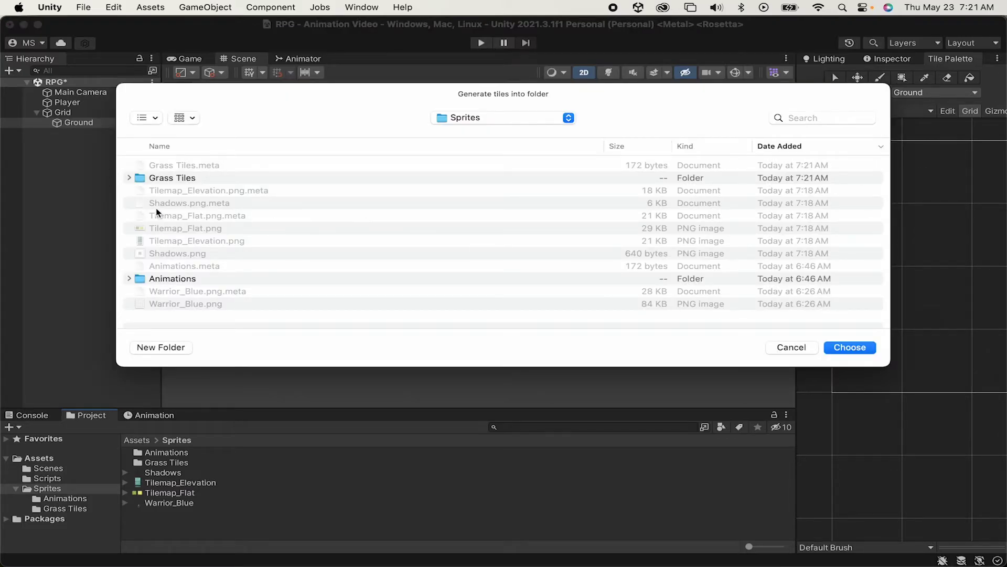
pyautogui.click(151, 178)
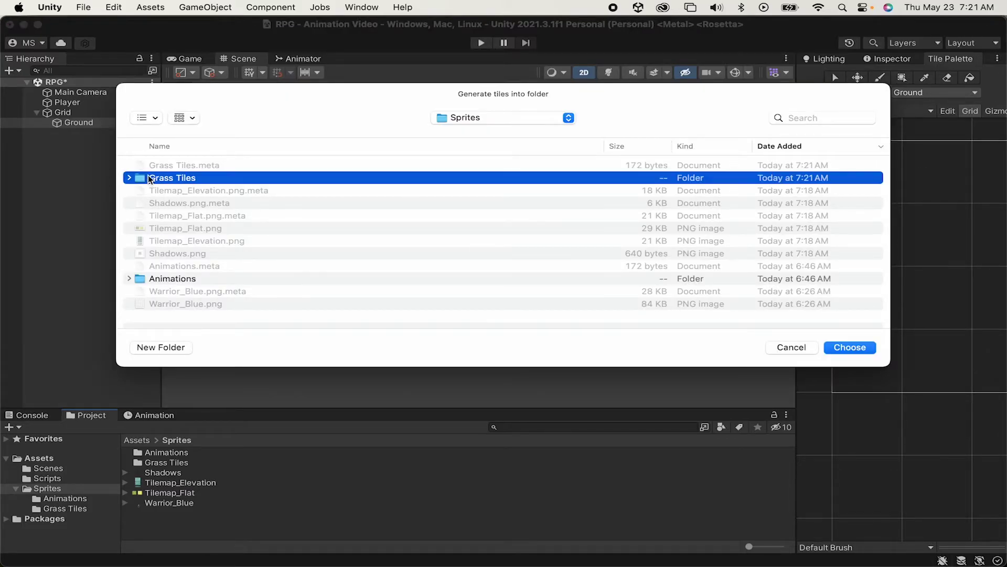
pyautogui.click(860, 349)
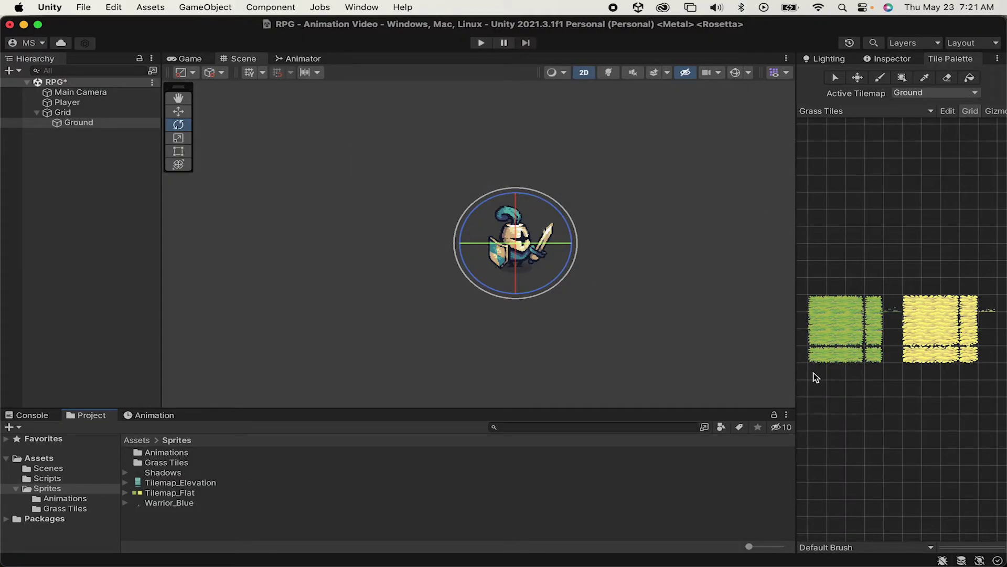
# Add the Tilemap_Elevation and Shadows textures to the palette, generating their tiles into the Grass Tiles folder
pyautogui.moveTo(166, 487); pyautogui.dragTo(829, 178)
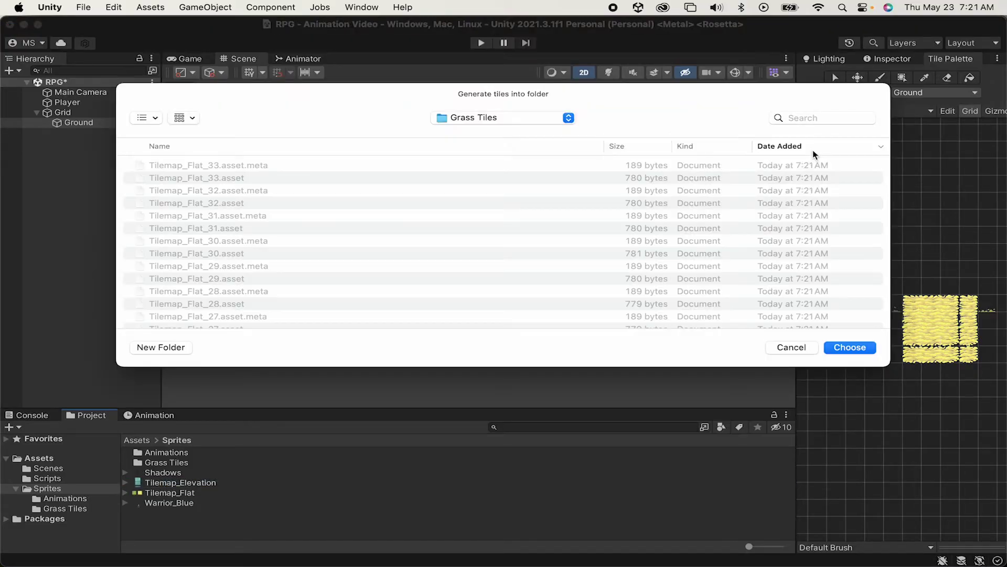
pyautogui.click(850, 348)
pyautogui.moveTo(784, 236); pyautogui.dragTo(918, 236)
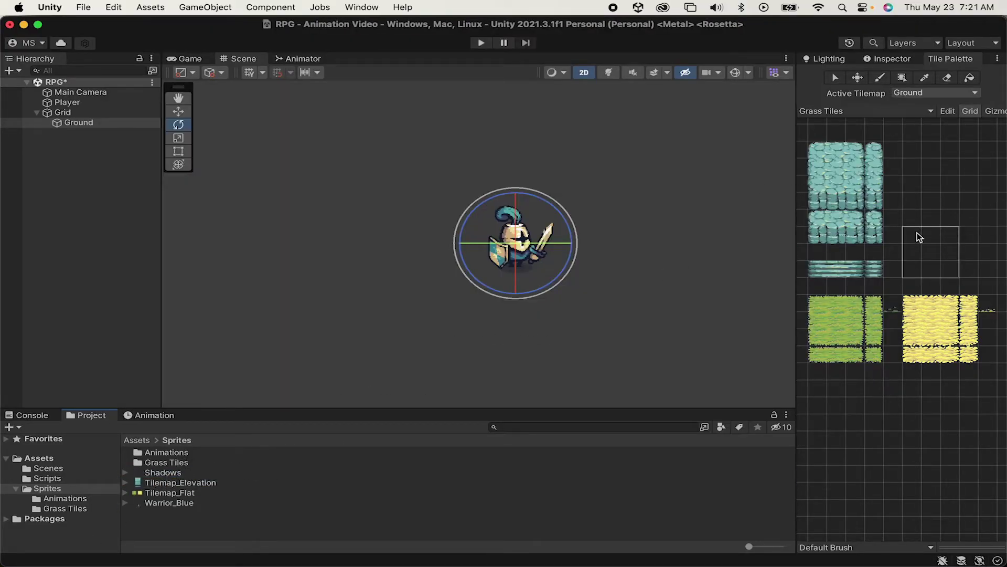
pyautogui.click(845, 349)
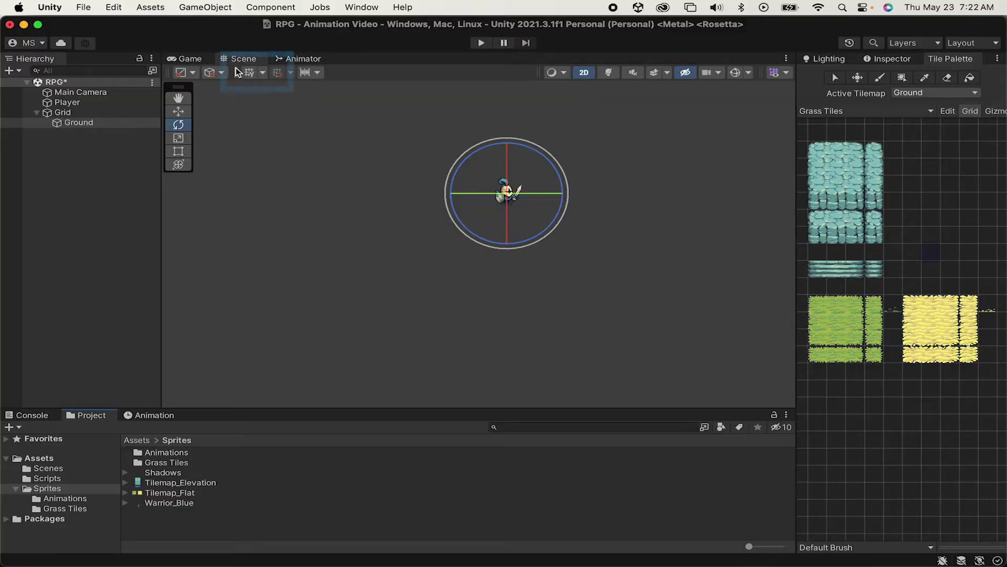
# Turn on the grid lines in the Scene view
pyautogui.click(246, 72)
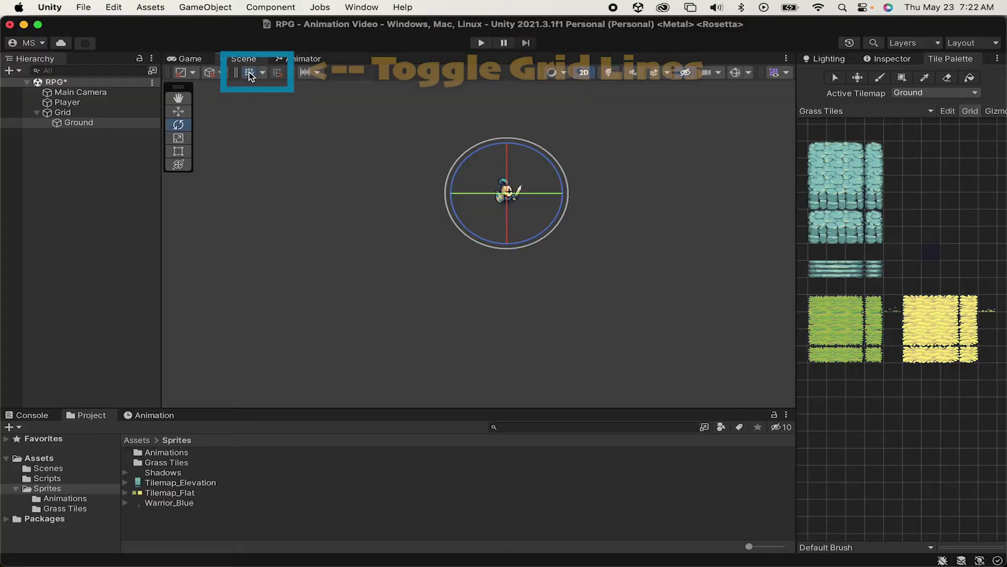
pyautogui.scroll(5, 455, 158)
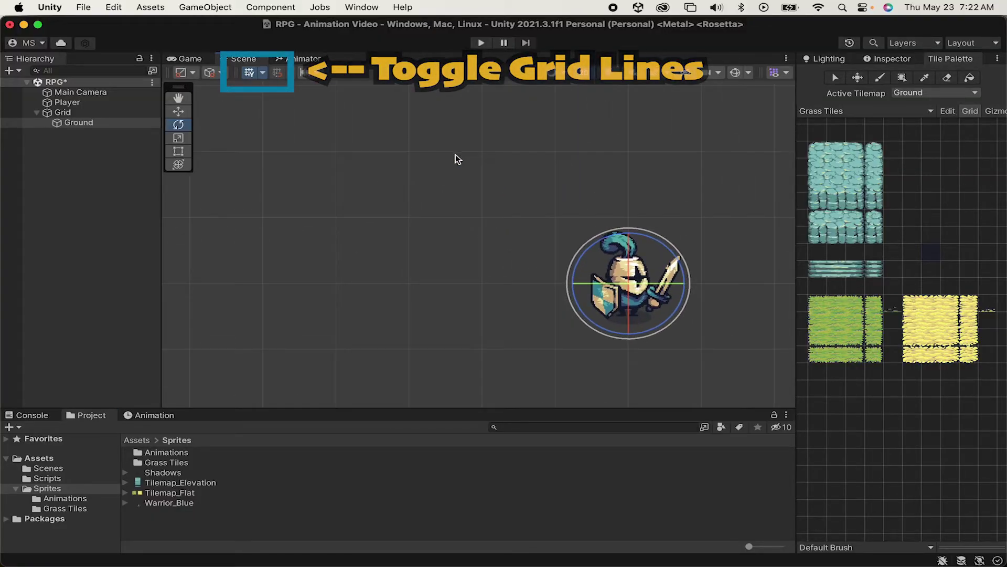
pyautogui.scroll(-5, 580, 278)
pyautogui.scroll(-1, 580, 276)
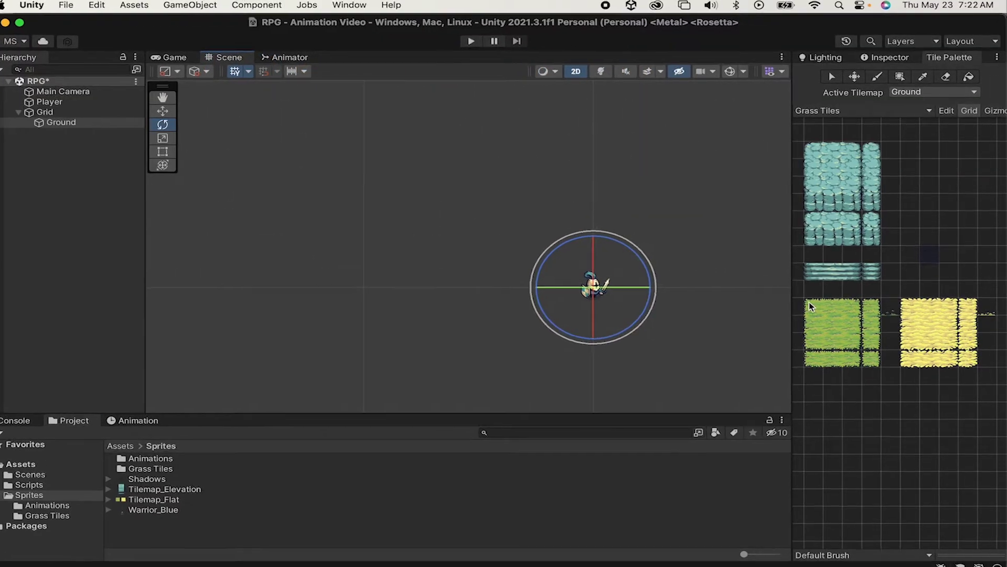
# Paint a 3 x 3 green grass block on Ground and extend its edges into a rectangle about 10 by 8 tiles
pyautogui.moveTo(816, 302); pyautogui.dragTo(854, 341)
pyautogui.click(410, 255)
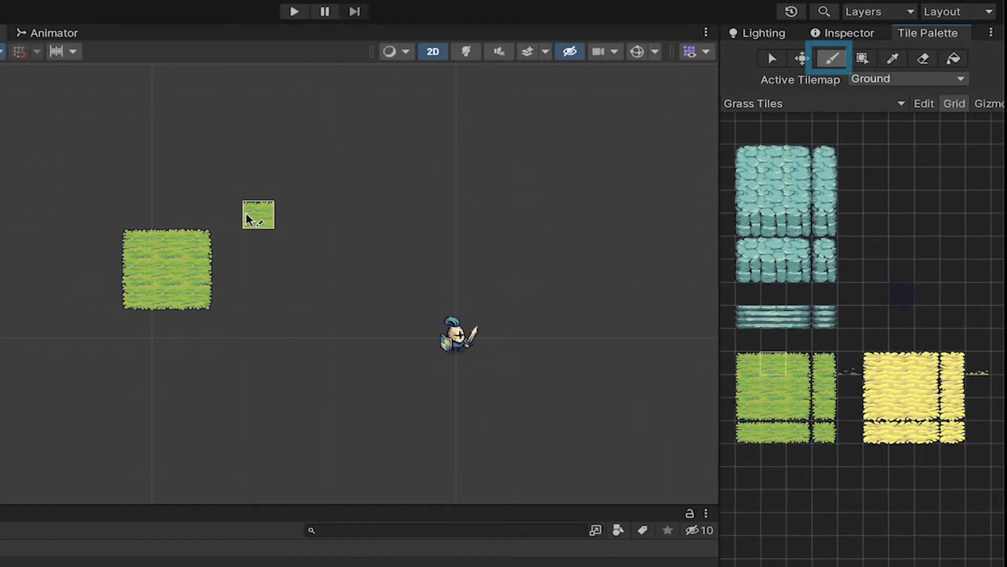
pyautogui.moveTo(226, 242)
pyautogui.mouseDown()
pyautogui.moveTo(417, 247)
pyautogui.moveTo(409, 433)
pyautogui.moveTo(137, 433)
pyautogui.moveTo(137, 296)
pyautogui.mouseUp()
pyautogui.click(749, 409)
pyautogui.click(749, 387)
# Fill the rectangle's interior with the centre grass tile and clear the leftover inner edges
pyautogui.click(944, 62)
pyautogui.click(777, 388)
pyautogui.click(260, 330)
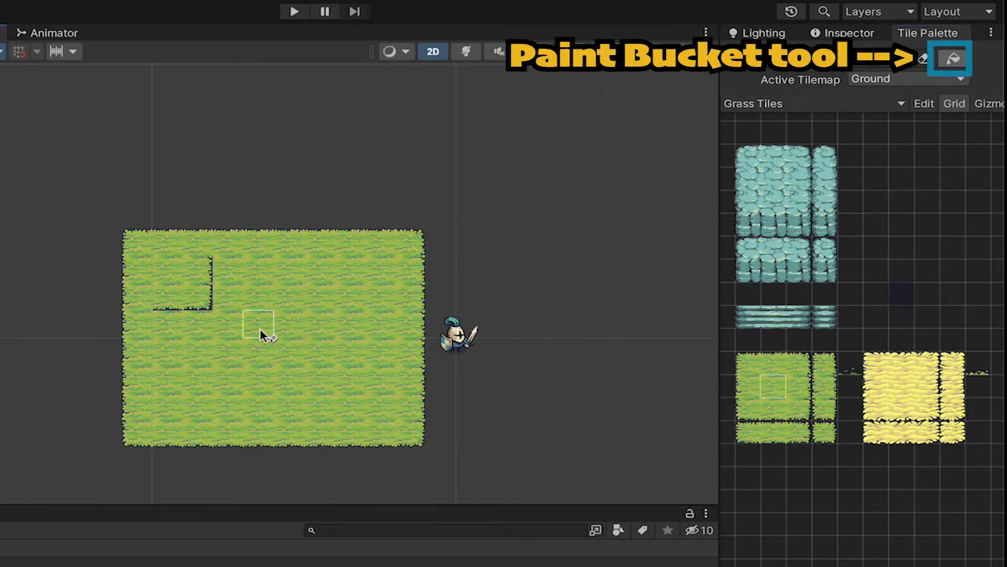
pyautogui.click(923, 57)
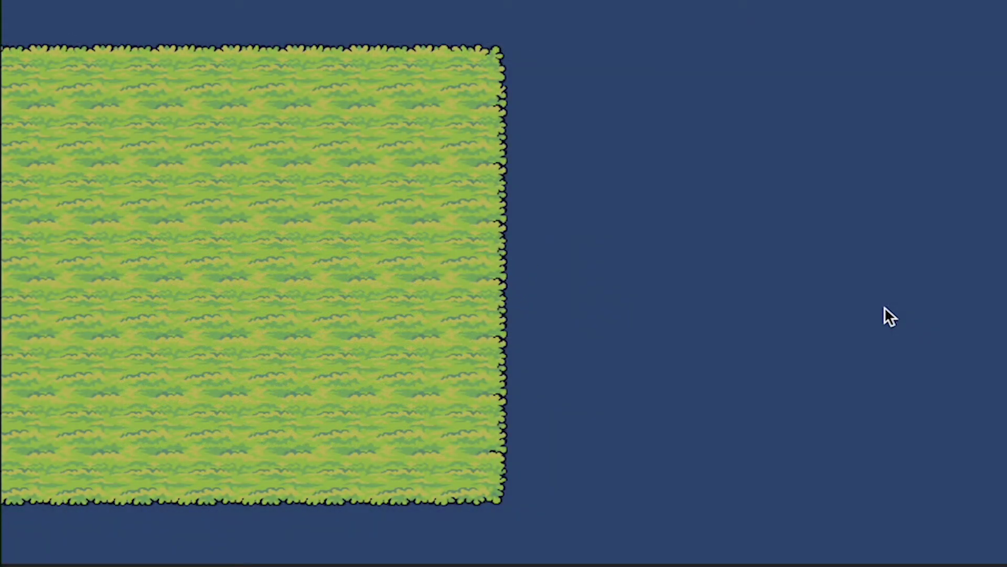
# Test the player's movement over the grass and adjust the Ground Tilemap Renderer's Order in Layer so the grass draws behind the player
pyautogui.press('d')
pyautogui.press('a')
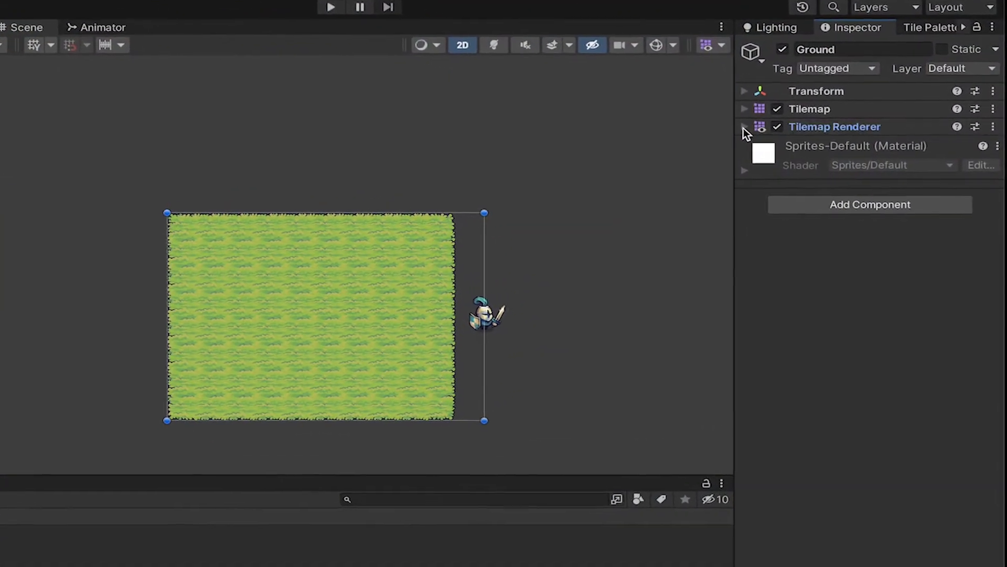
pyautogui.click(804, 136)
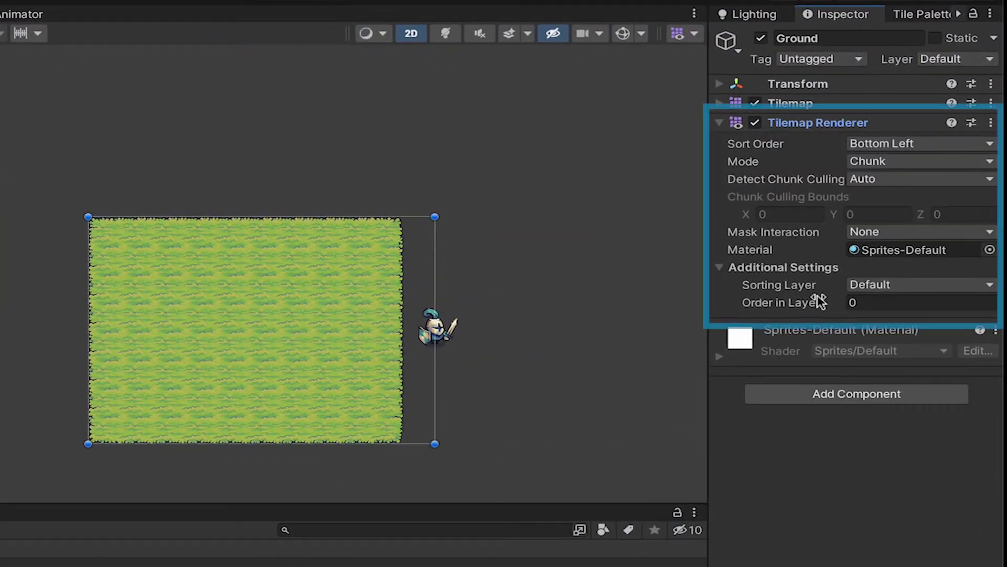
pyautogui.click(896, 301)
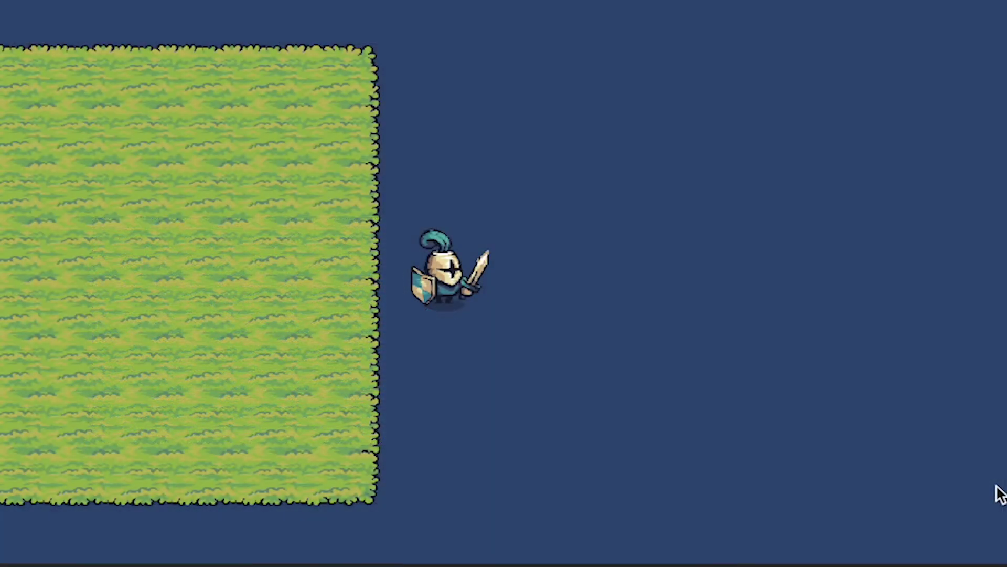
# Walk the player across the grass in the running game to check that the character draws above the ground
pyautogui.press('Left')
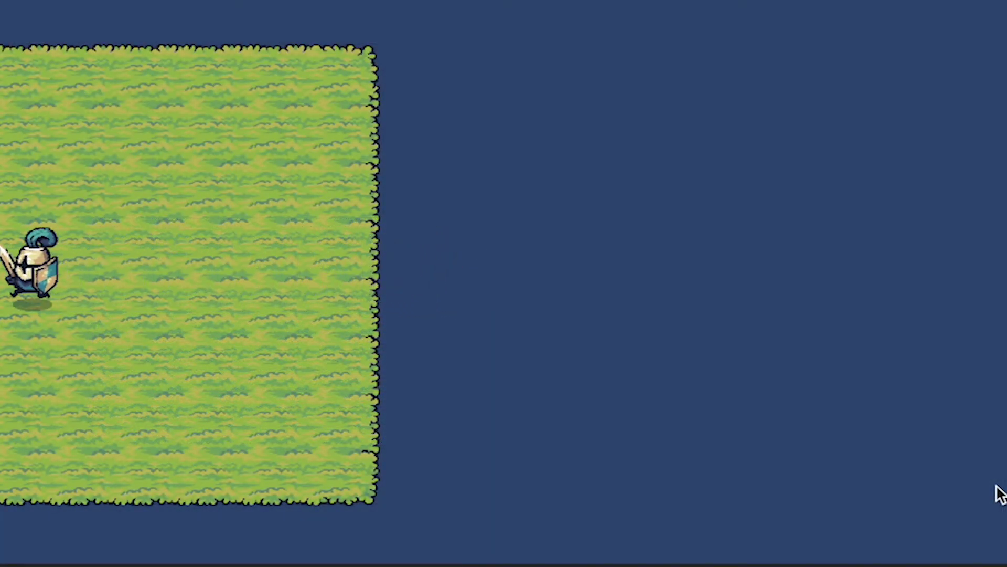
pyautogui.press('Right')
pyautogui.press('Up')
pyautogui.press('Down')
pyautogui.press('Left')
pyautogui.press('Up')
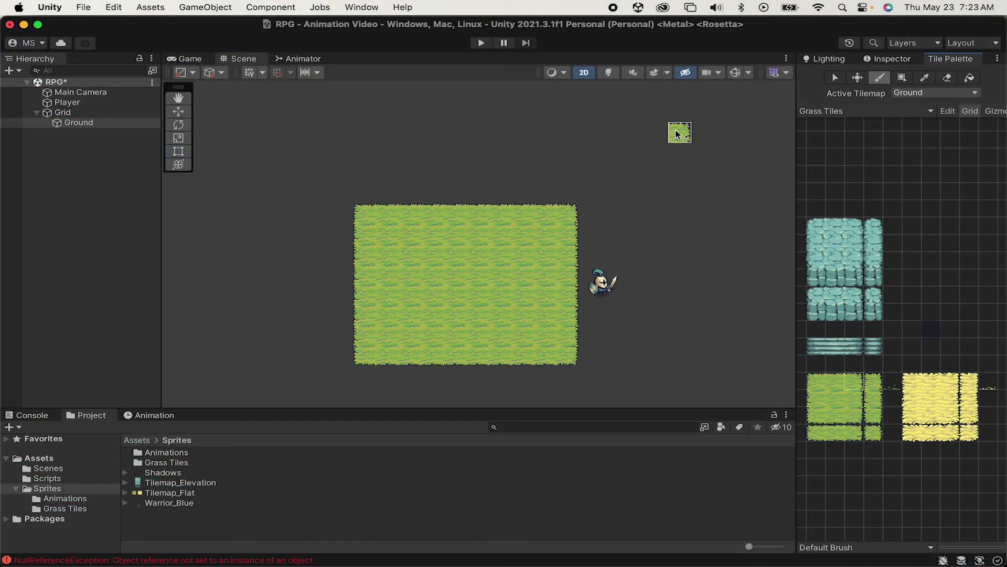
# Paint grass edge tiles around a larger area of Ground, about 18 by 13 tiles, enclosing the player
pyautogui.moveTo(746, 112)
pyautogui.mouseDown()
pyautogui.moveTo(746, 355)
pyautogui.moveTo(567, 355)
pyautogui.moveTo(389, 119)
pyautogui.moveTo(372, 253)
pyautogui.mouseUp()
pyautogui.click(829, 412)
pyautogui.click(841, 387)
pyautogui.click(816, 382)
pyautogui.click(363, 119)
pyautogui.click(815, 397)
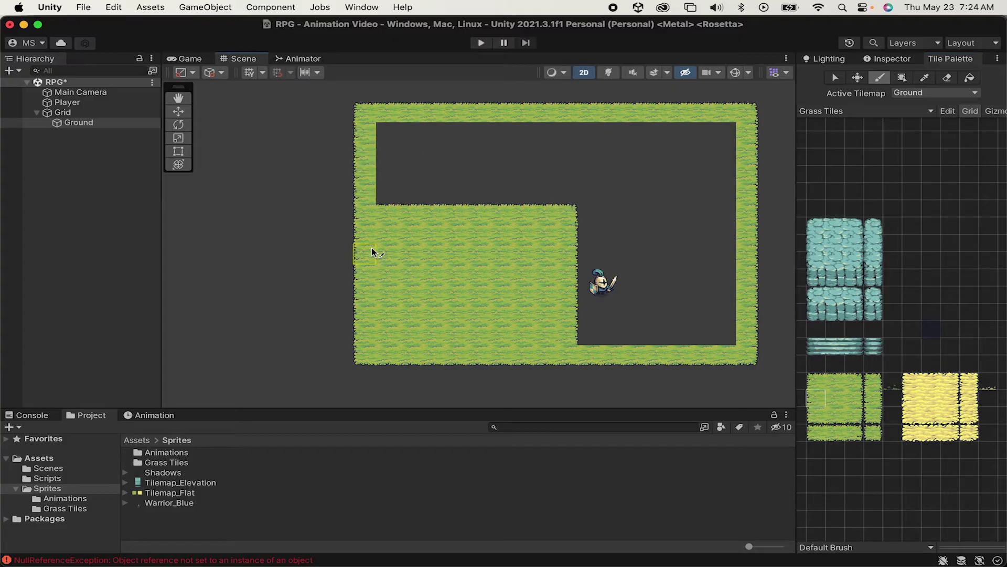
# Fill the enlarged area's empty interior with the centre grass tile
pyautogui.press('g')
pyautogui.click(612, 203)
pyautogui.moveTo(853, 281); pyautogui.dragTo(817, 229)
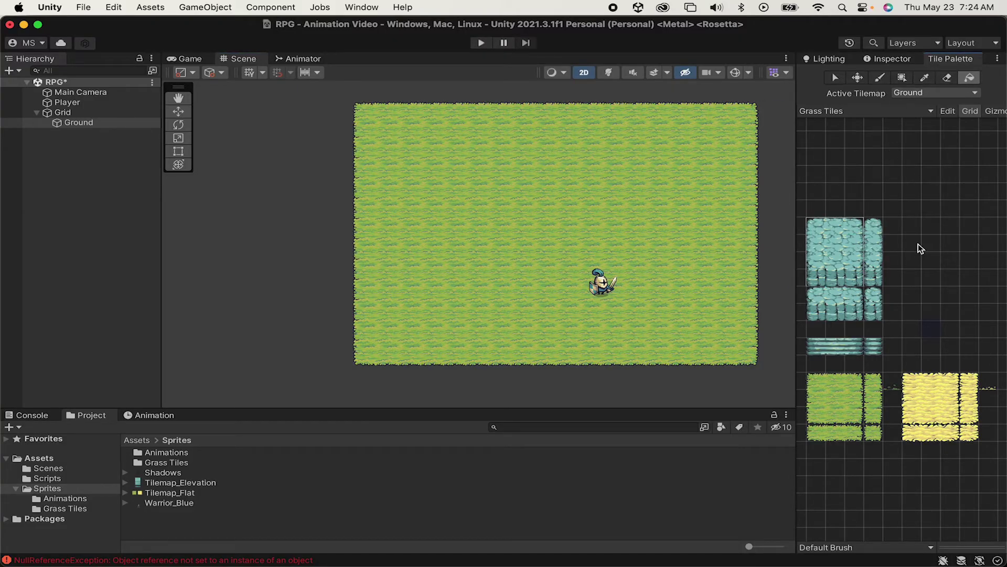
# Try painting the small green grass tuft tile in three spots on the Ground tilemap's grass
pyautogui.click(892, 381)
pyautogui.press('b')
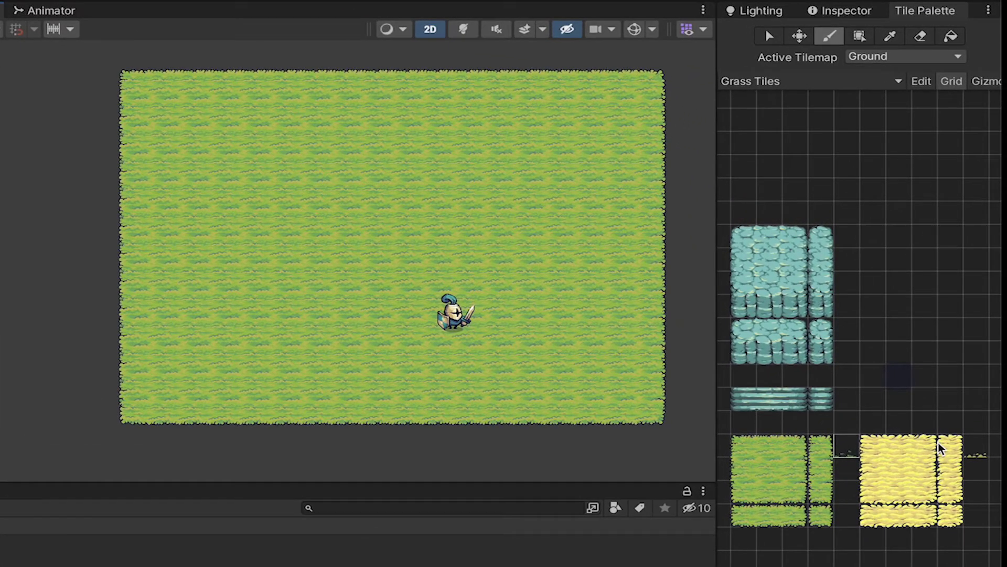
pyautogui.click(849, 452)
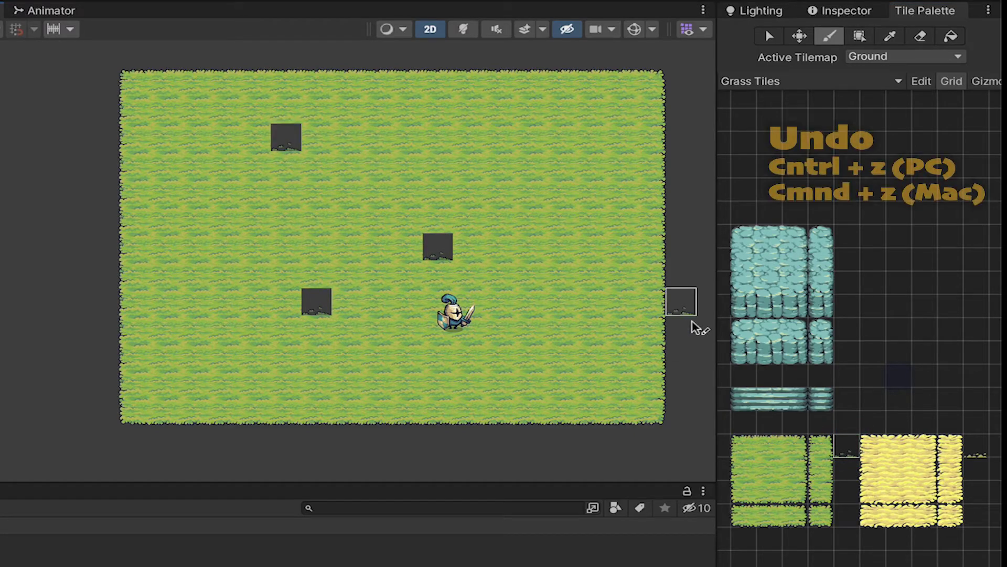
# Undo the tuft tiles painted on Ground and add a rectangular tilemap named Decorations under Grid
pyautogui.hotkey('ctrl', 'z')
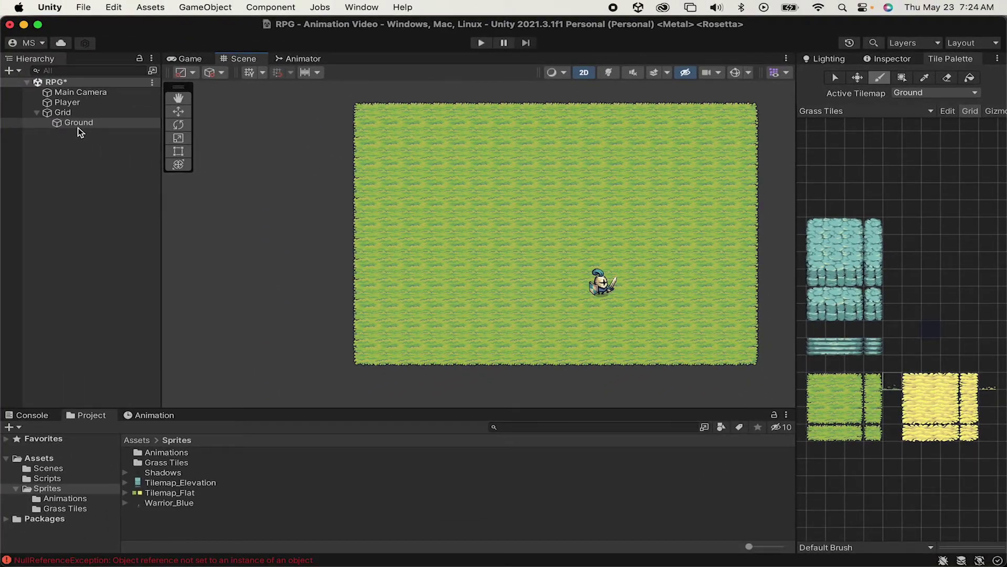
pyautogui.rightClick(46, 119)
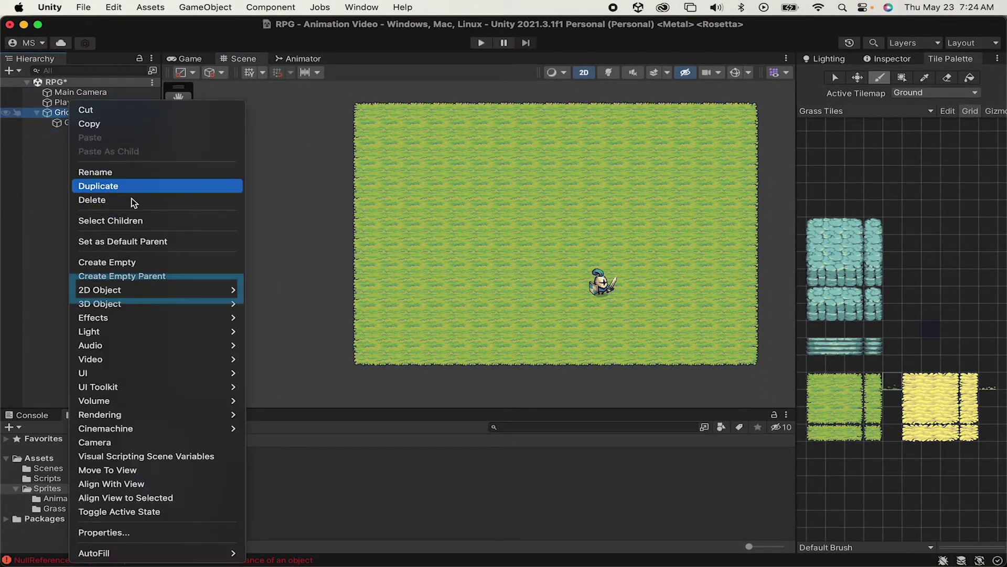
pyautogui.moveTo(134, 290)
pyautogui.moveTo(268, 317)
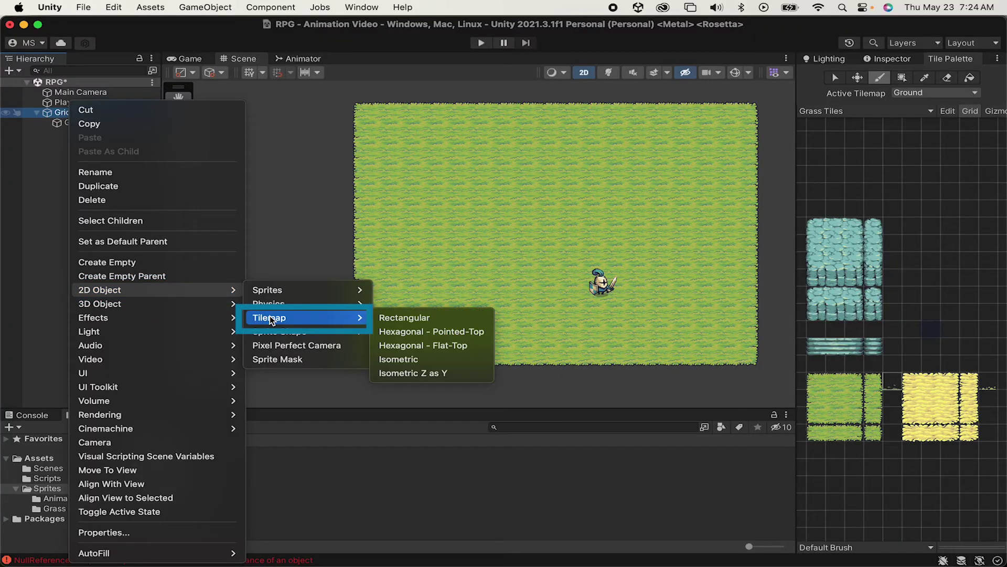
pyautogui.click(404, 318)
pyautogui.write('Decorations')
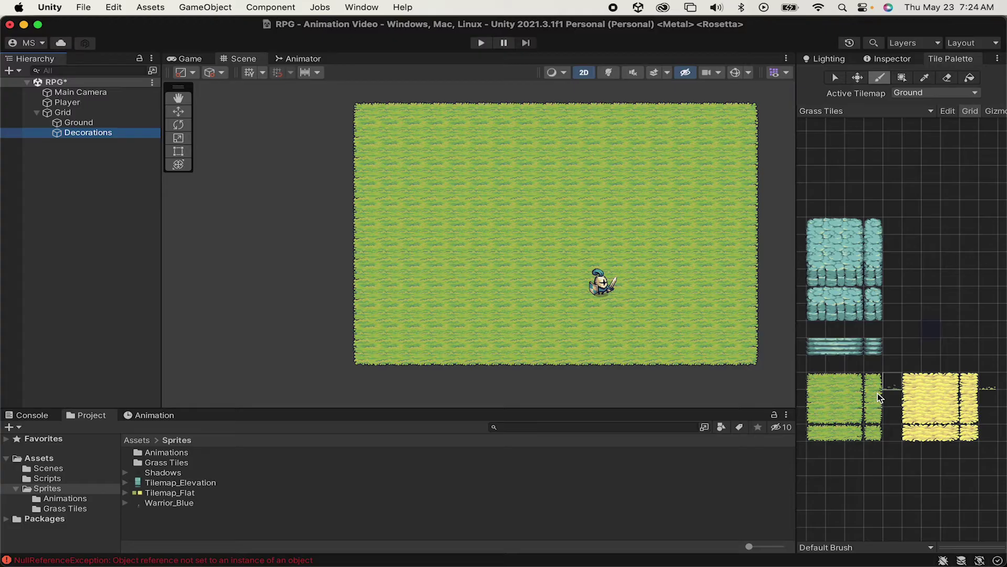
# Make Decorations the active tilemap and paint the green grass tuft tile in nine scattered spots over the grass
pyautogui.click(891, 383)
pyautogui.click(500, 213)
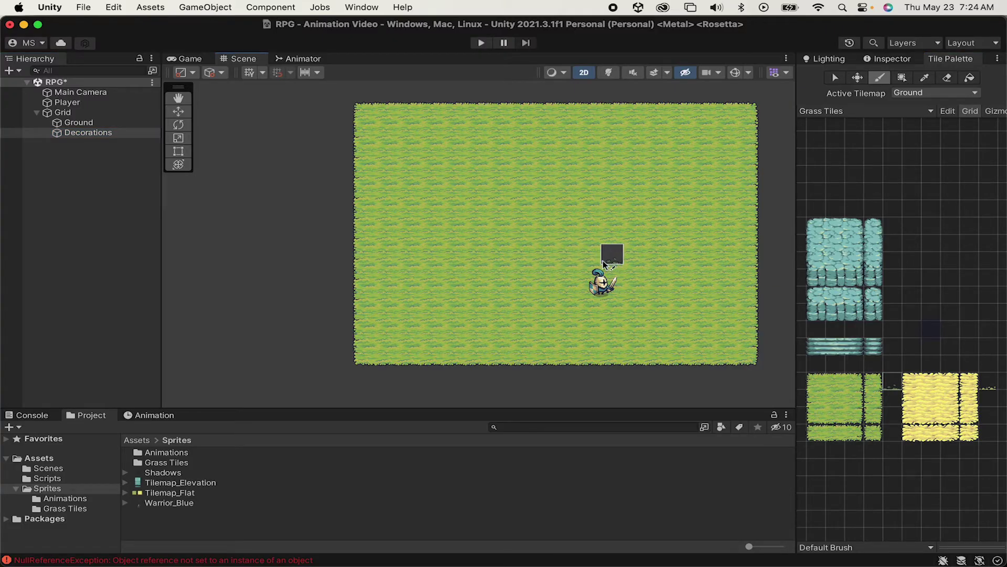
pyautogui.click(88, 134)
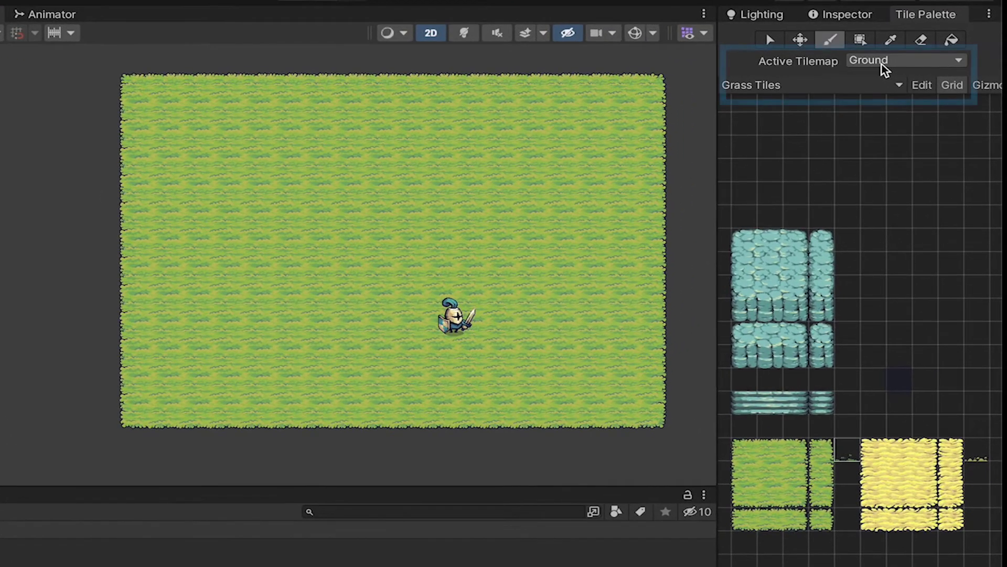
pyautogui.click(882, 63)
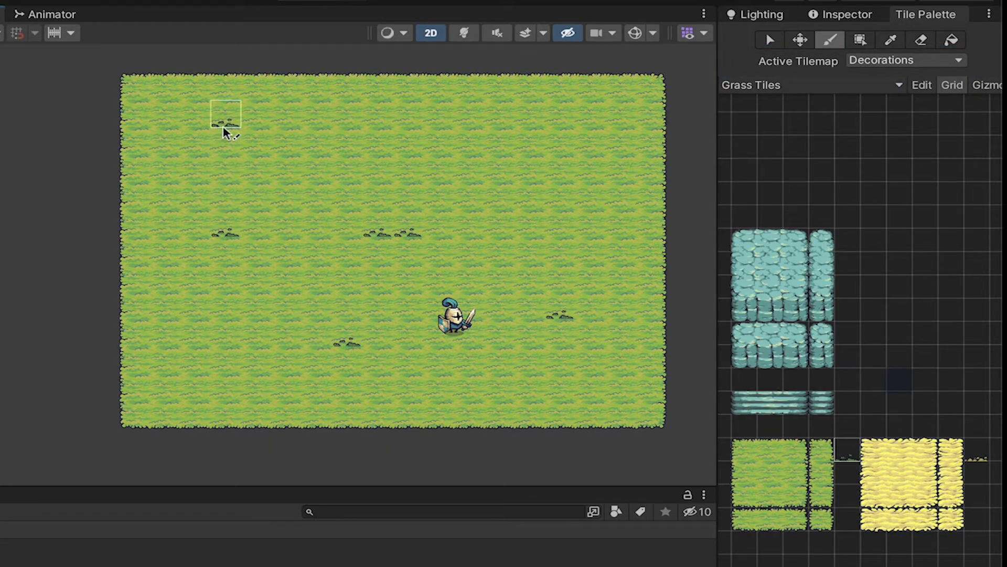
pyautogui.click(167, 368)
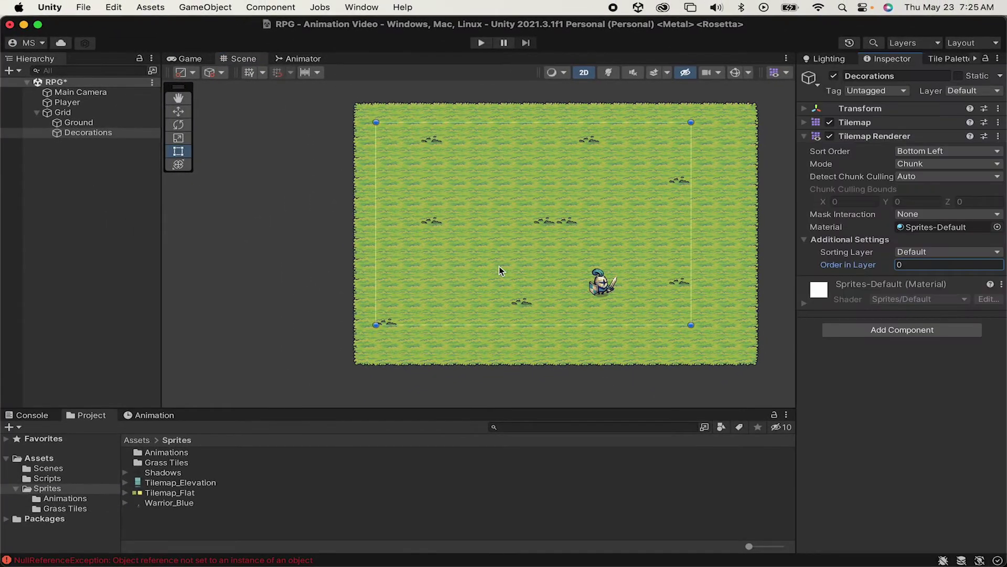
# Set the Order in Layer of the Player's Sprite Renderer to 5
pyautogui.click(108, 122)
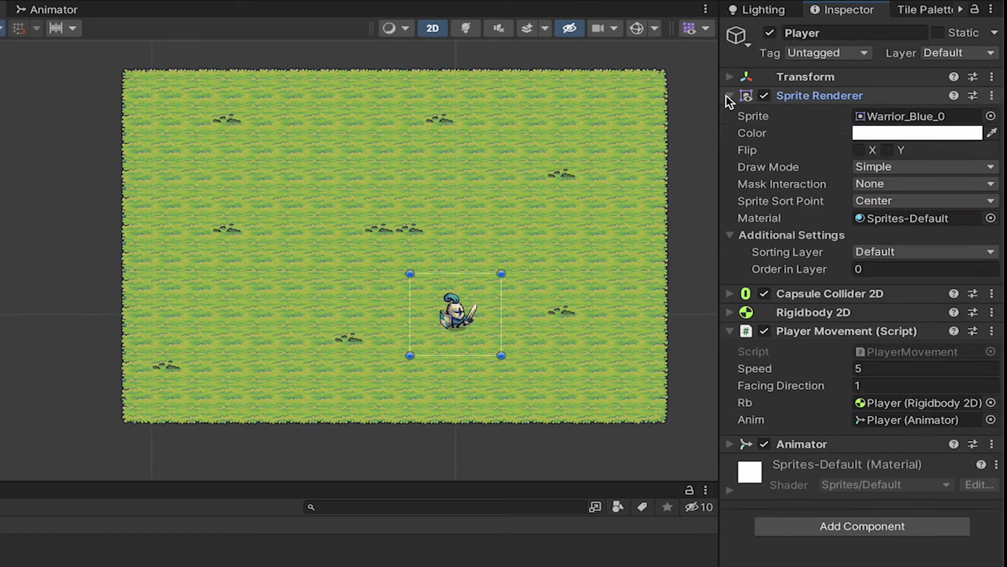
pyautogui.click(877, 267)
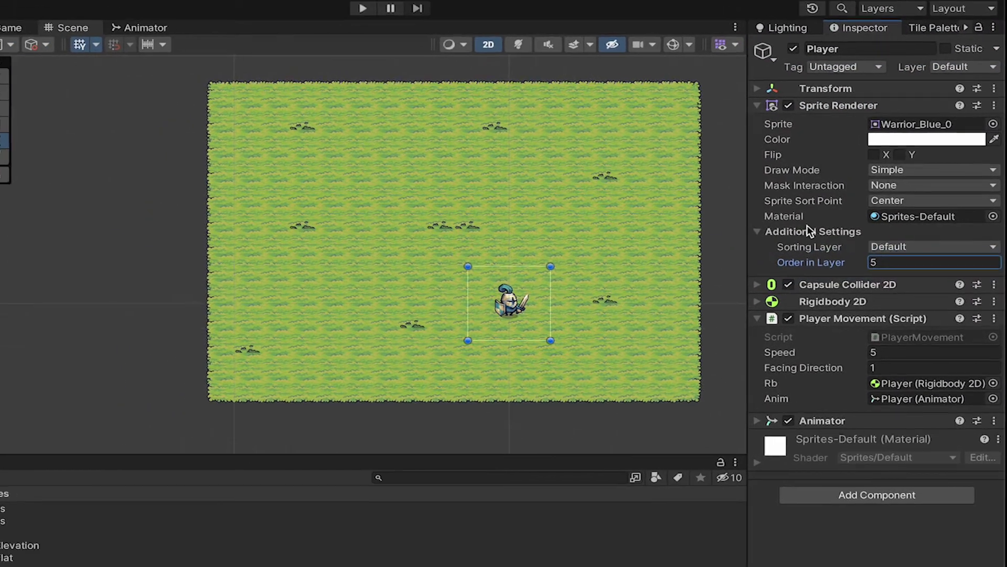
# Add a rectangular tilemap named Elevation under Grid and set its Order in Layer to 1
pyautogui.click(63, 112)
pyautogui.rightClick(74, 108)
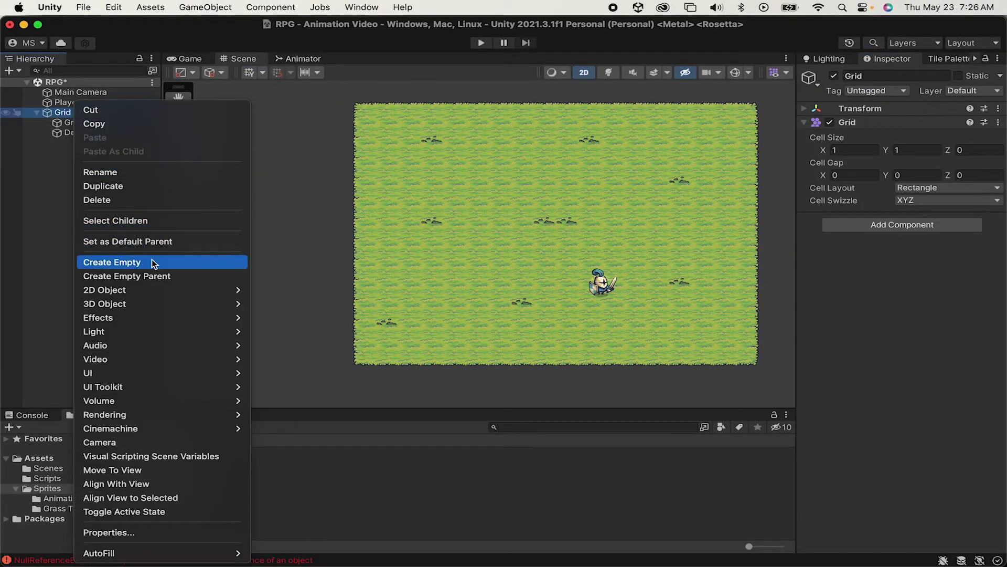
pyautogui.moveTo(157, 289)
pyautogui.moveTo(297, 321)
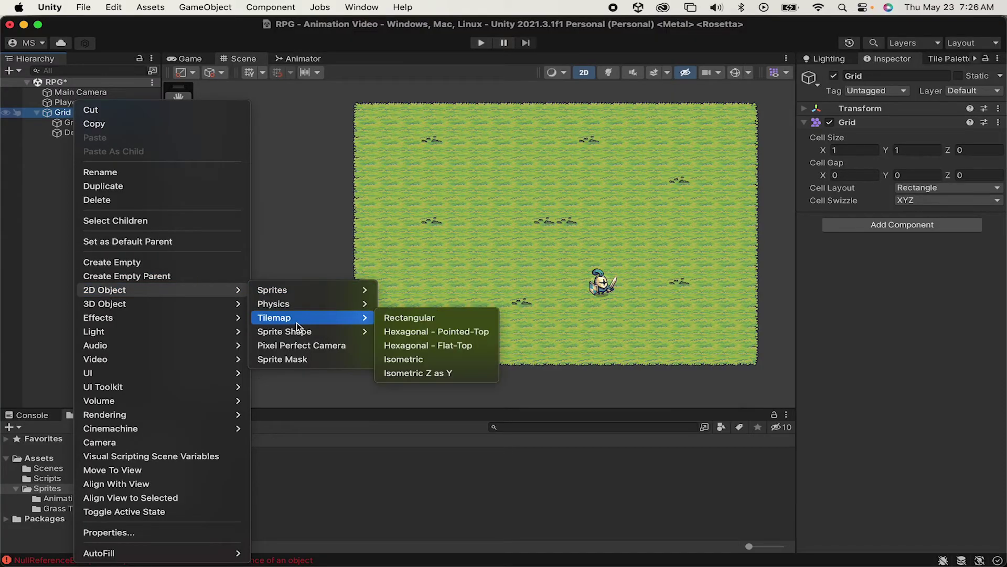
pyautogui.click(431, 318)
pyautogui.write('Elevation')
pyautogui.press('Return')
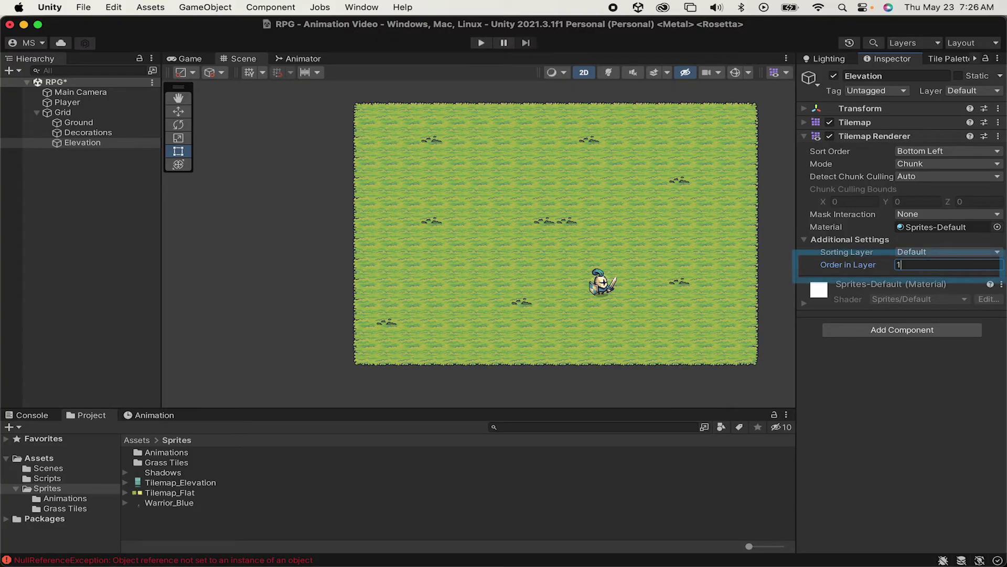
# Paint two 3 by 4 tile stone plateaus and one 3 by 2 tile plateau on the Elevation tilemap
pyautogui.click(949, 56)
pyautogui.click(933, 95)
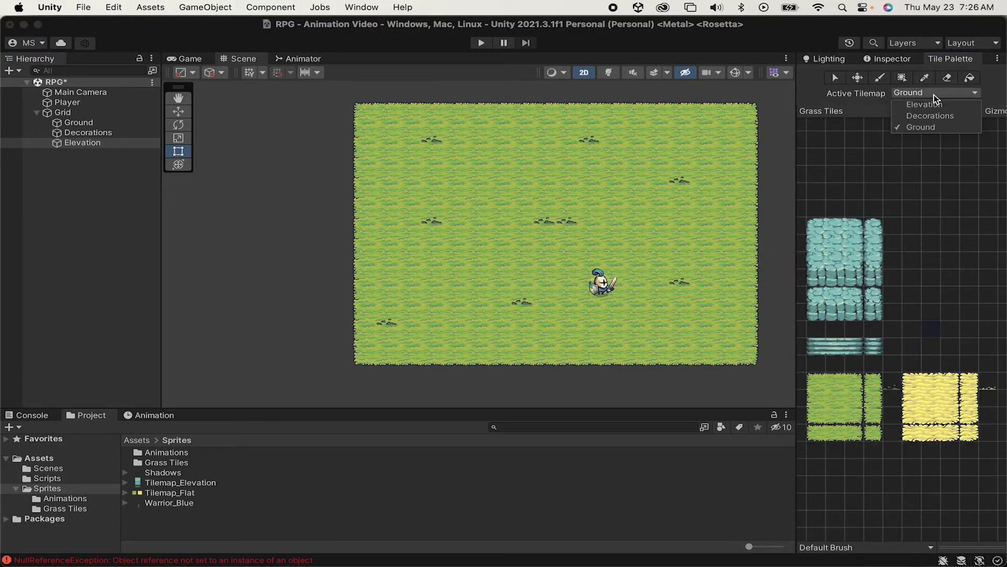
pyautogui.click(925, 104)
pyautogui.moveTo(854, 286); pyautogui.dragTo(812, 223)
pyautogui.click(660, 150)
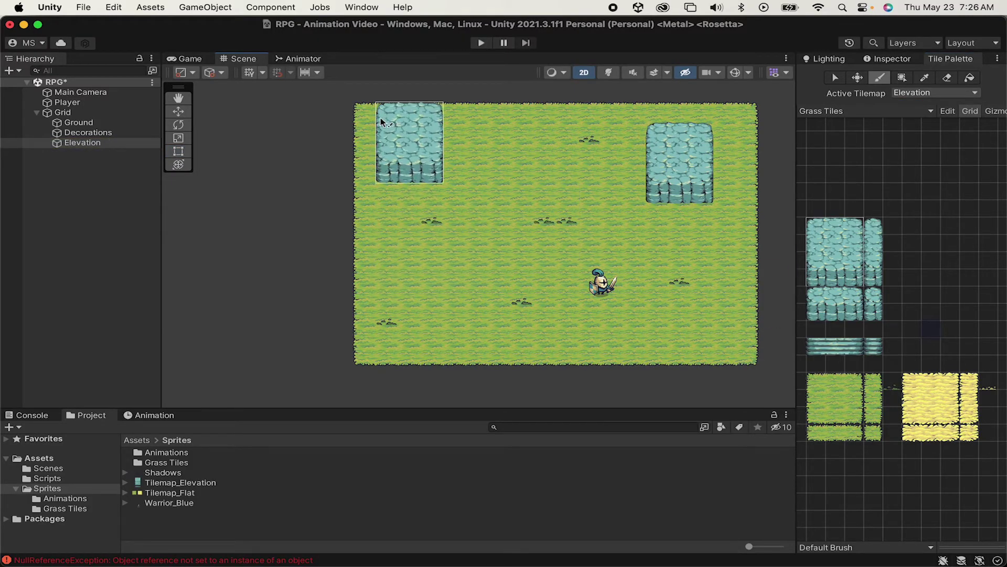
pyautogui.click(389, 135)
pyautogui.moveTo(857, 314); pyautogui.dragTo(814, 292)
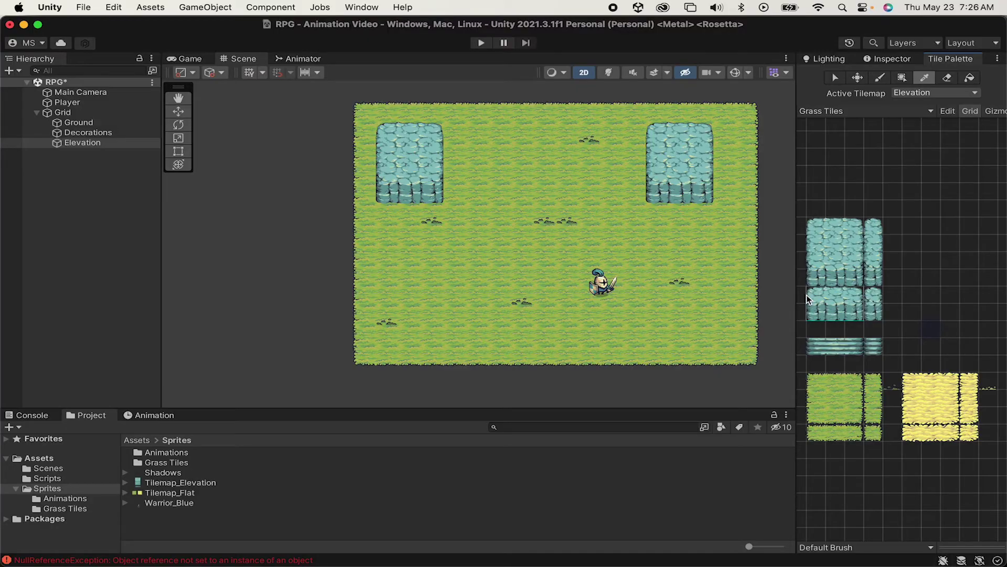
pyautogui.click(570, 315)
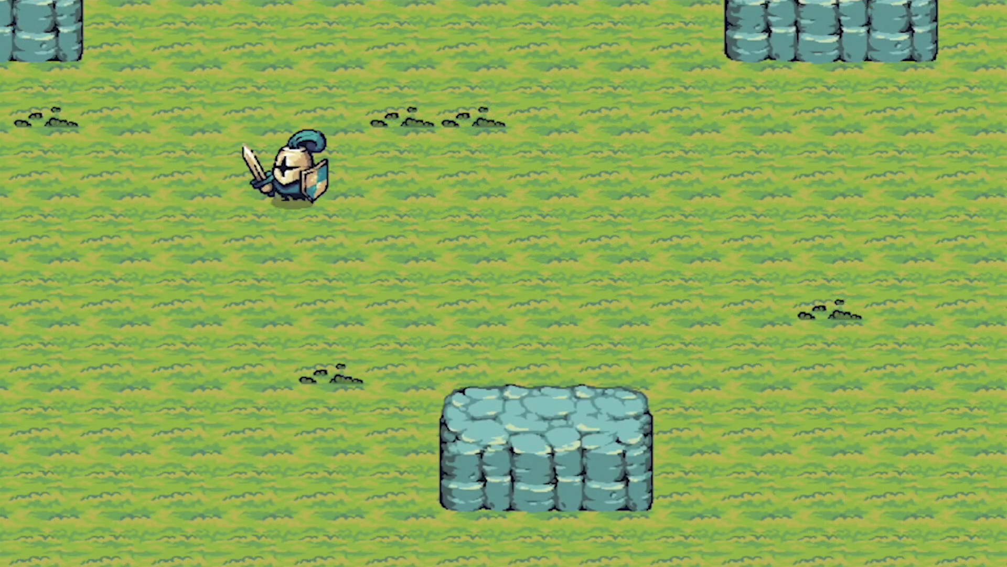
# Walk the player onto the small stone plateau in the running game to check how it interacts with the elevation
pyautogui.press('s')
pyautogui.press('d')
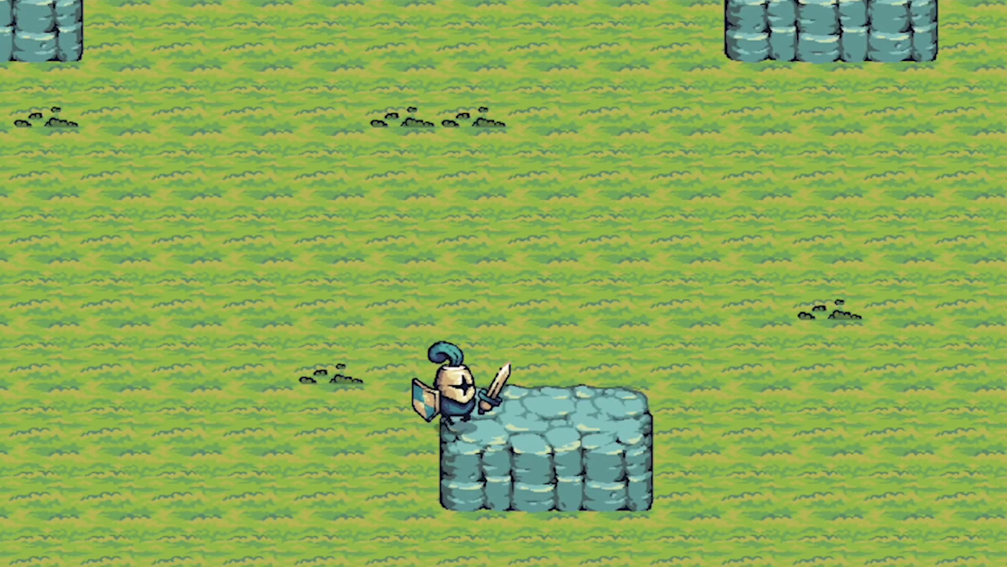
pyautogui.press('s')
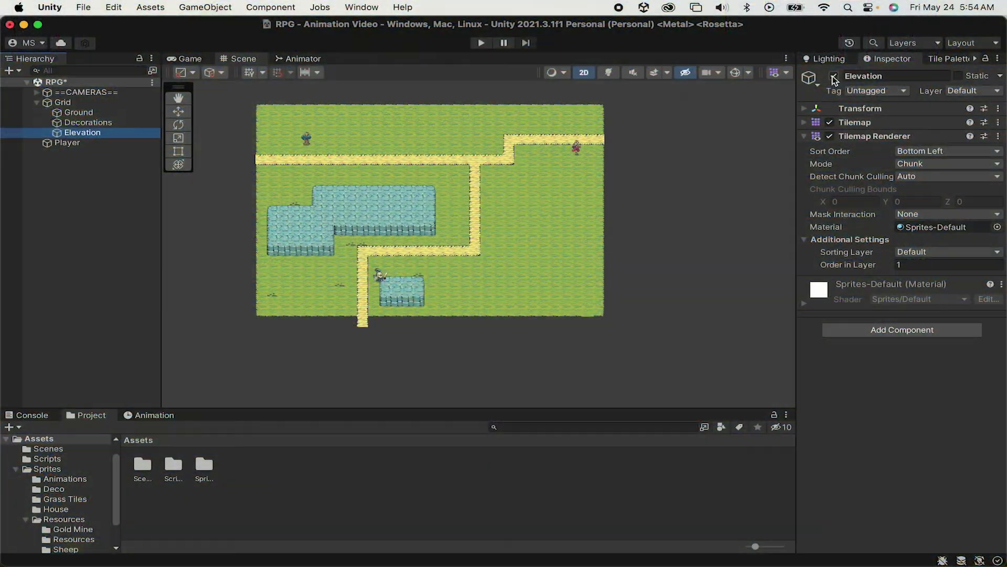
# Toggle the Elevation tilemap off and on to compare the map with and without its stone plateaus
pyautogui.click(834, 77)
pyautogui.click(834, 76)
pyautogui.click(835, 77)
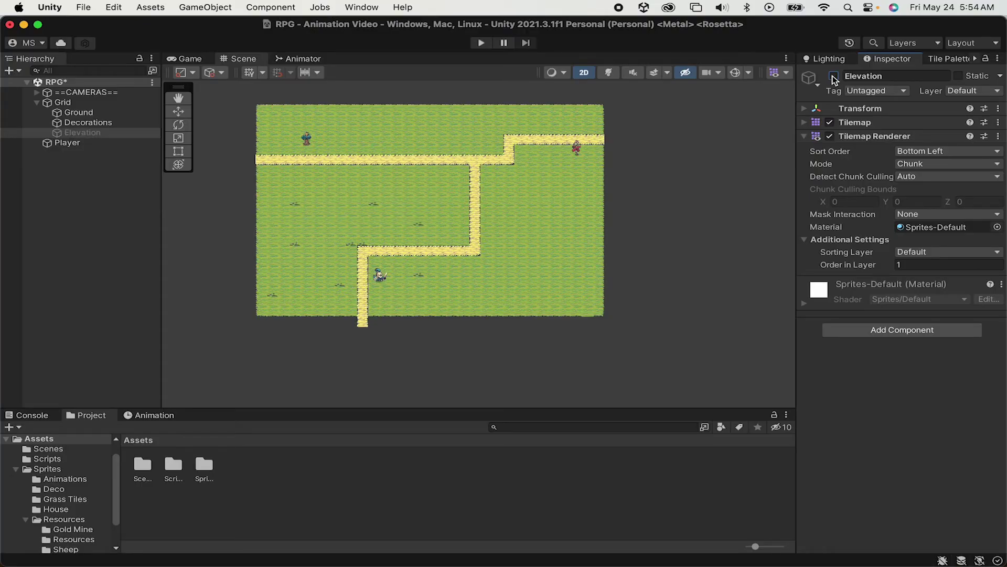
pyautogui.click(834, 77)
# Add a Tilemap Collider 2D component to the Elevation tilemap
pyautogui.press('t')
pyautogui.scroll(1, 247, 304)
pyautogui.scroll(3, 248, 305)
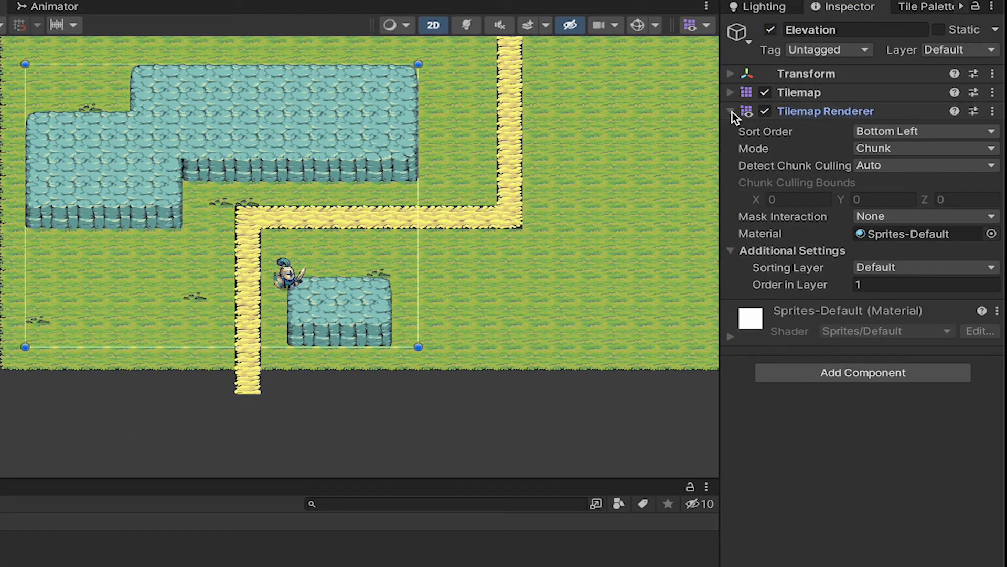
pyautogui.click(731, 111)
pyautogui.click(802, 187)
pyautogui.write('til')
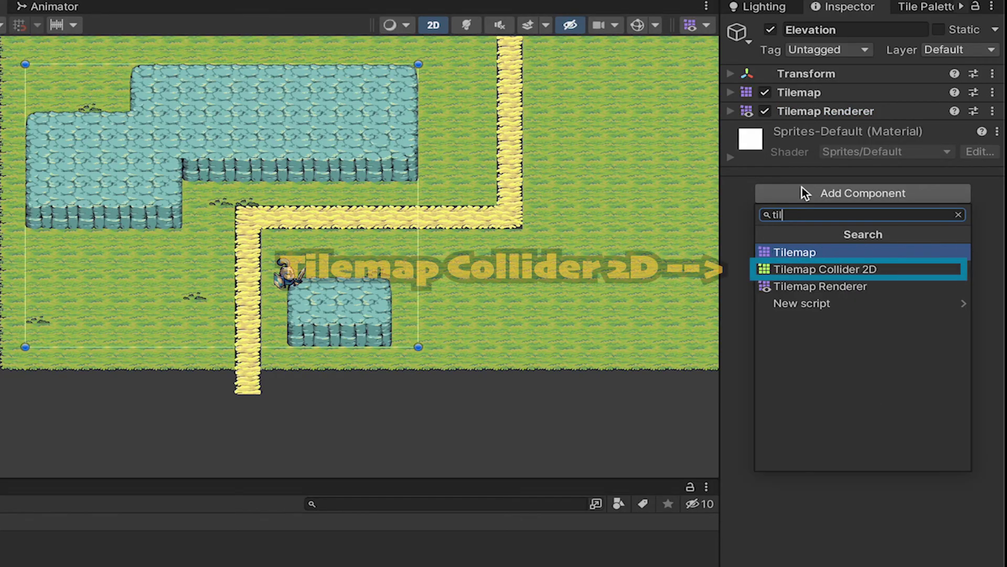
pyautogui.press('Down')
pyautogui.press('Return')
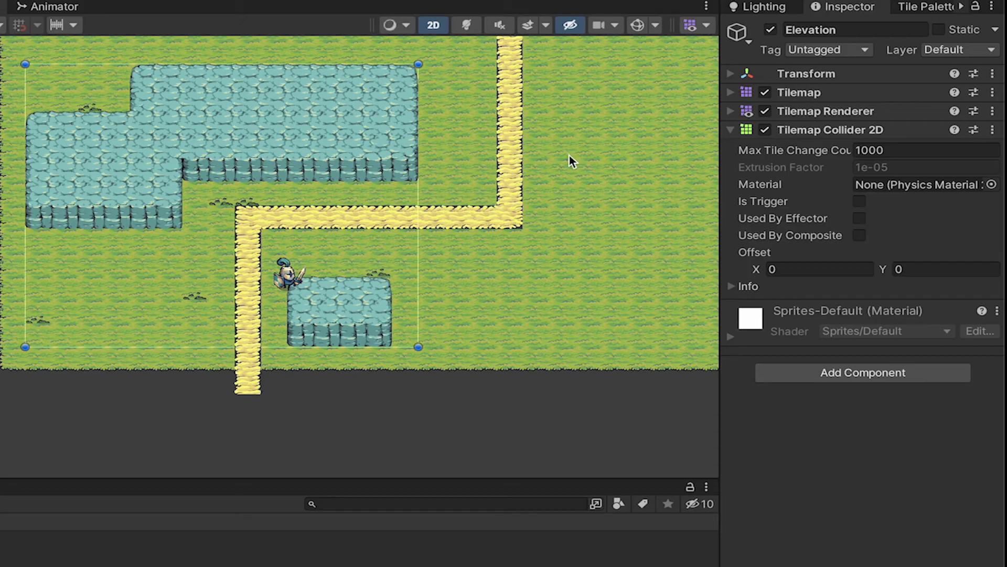
# Show the scene gizmos and examine the collider outlines around the plateau tiles
pyautogui.click(639, 25)
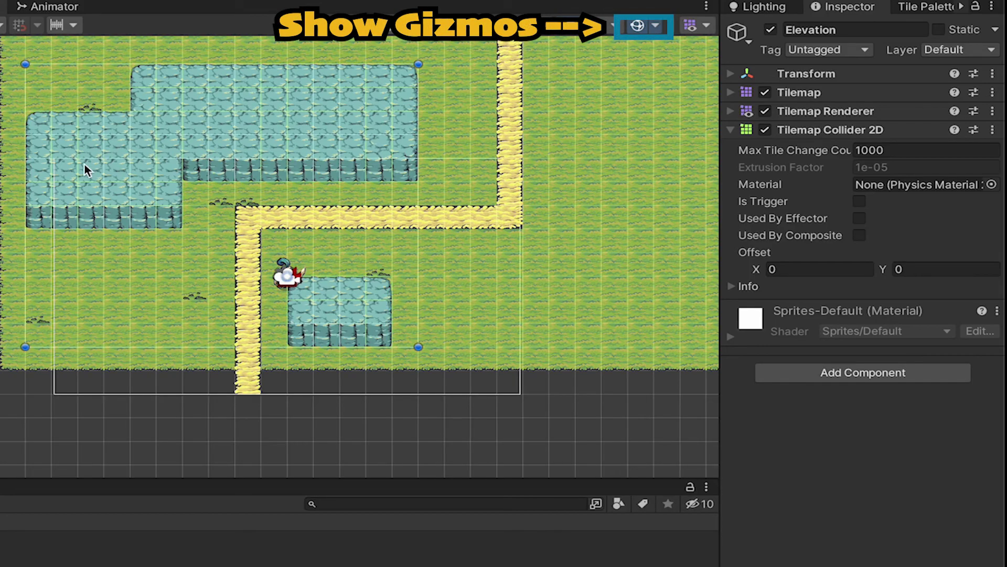
pyautogui.scroll(3, 18, 187)
pyautogui.scroll(2, 18, 185)
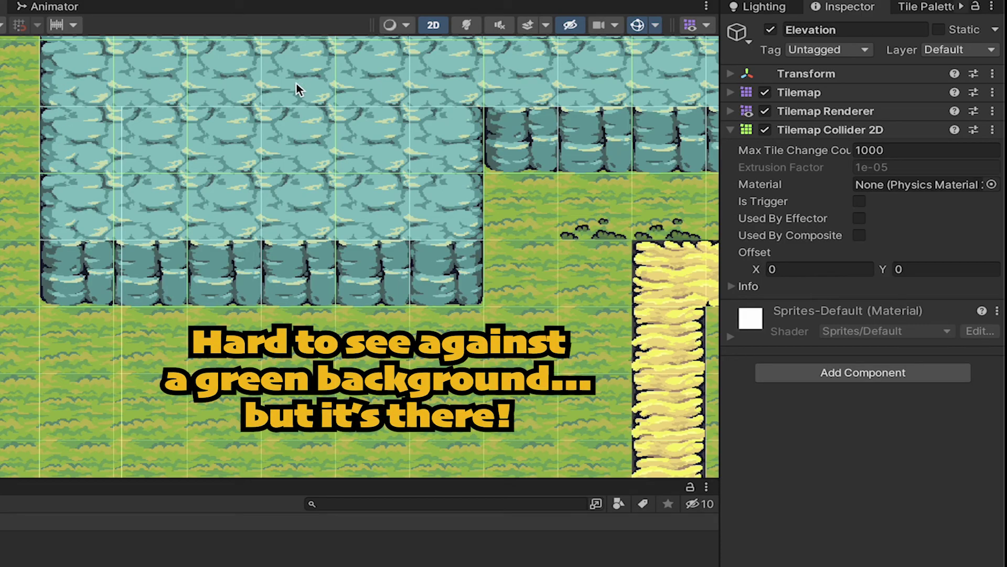
pyautogui.scroll(-6, 585, 142)
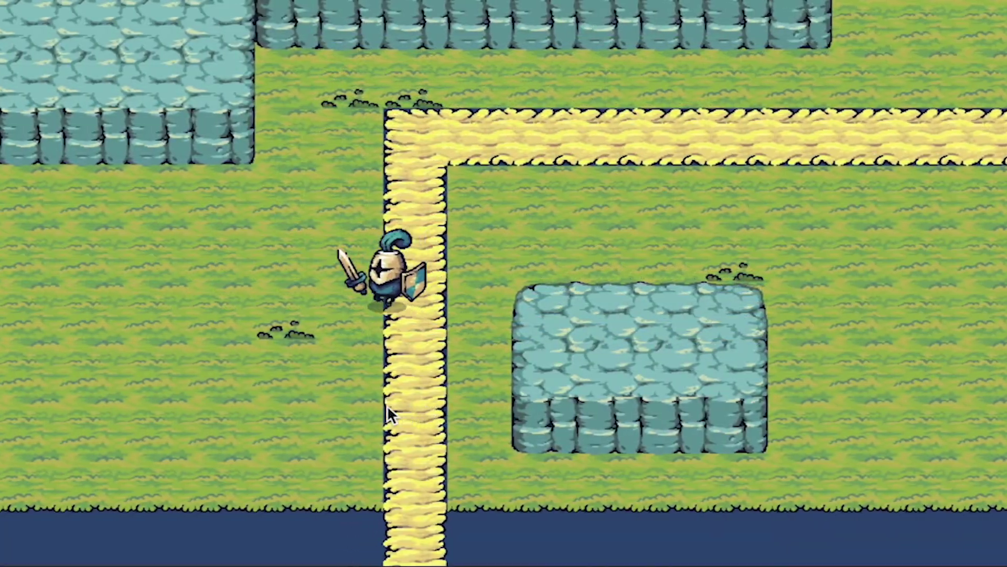
# Walk the player along the edges of the stone plateaus in the running game to test the Elevation collisions
pyautogui.press('d')
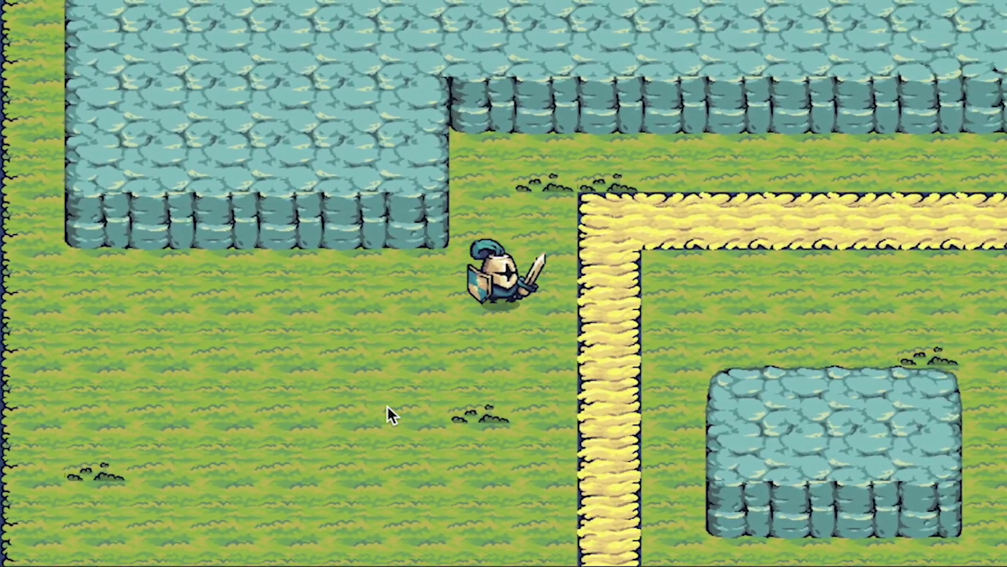
pyautogui.press('w')
pyautogui.press('Right')
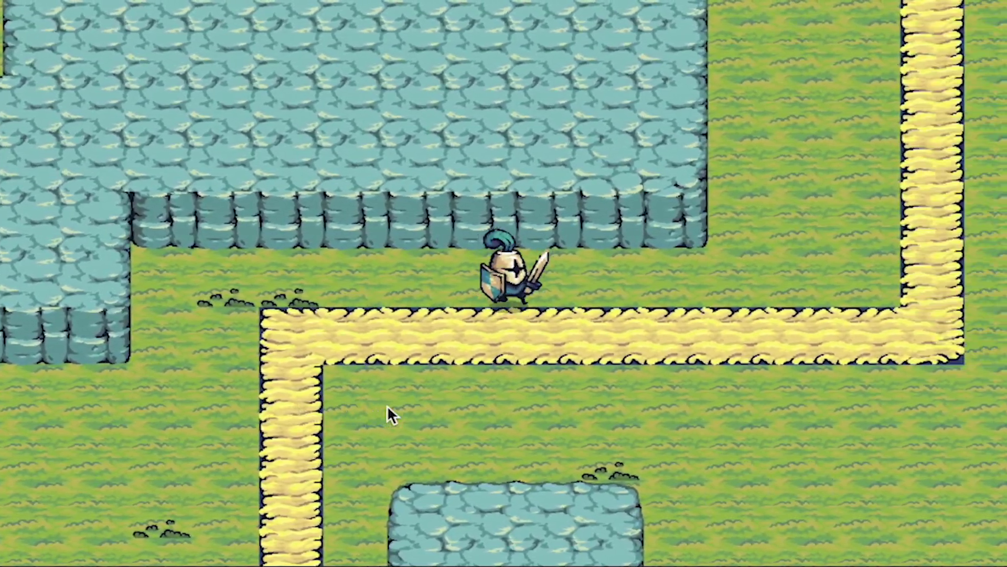
pyautogui.press('Up')
pyautogui.press('Left')
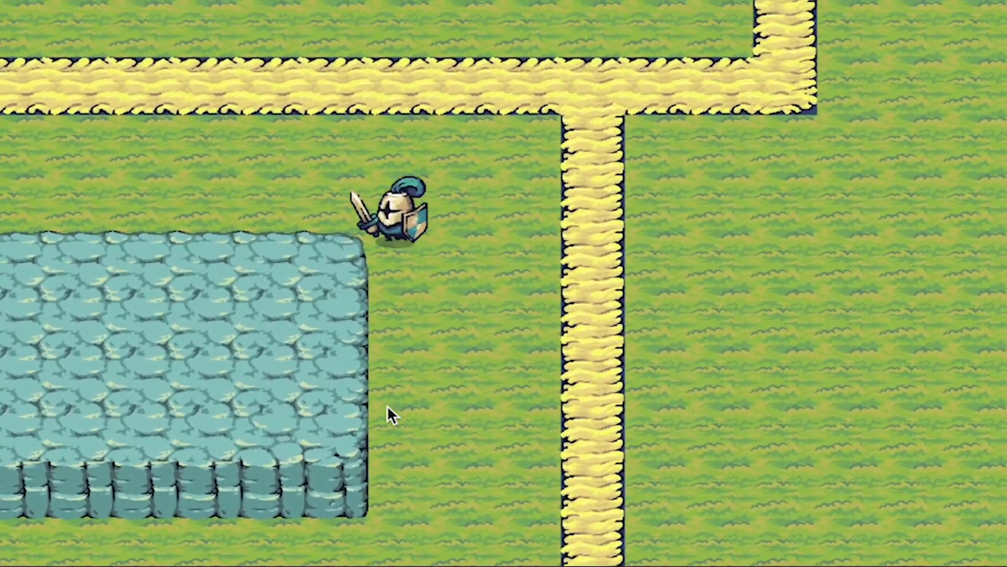
pyautogui.press('Right')
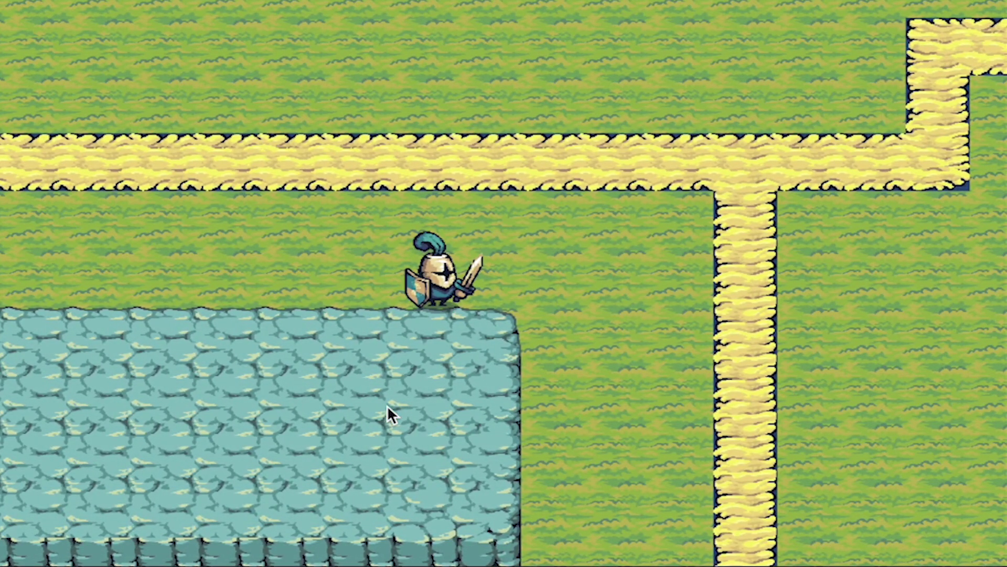
pyautogui.press('Down')
pyautogui.press('Right')
pyautogui.press('Down')
pyautogui.press('Left')
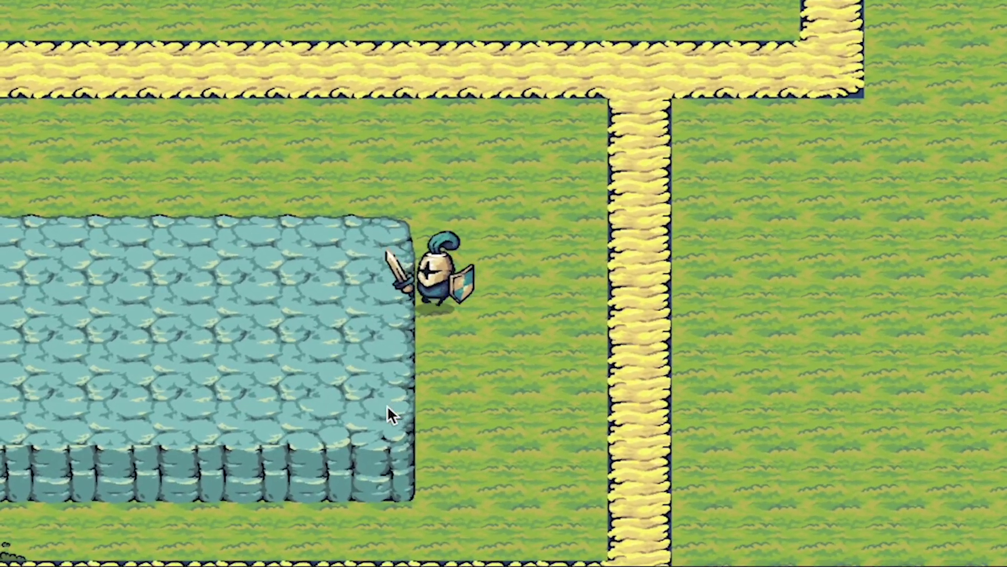
pyautogui.press('Right')
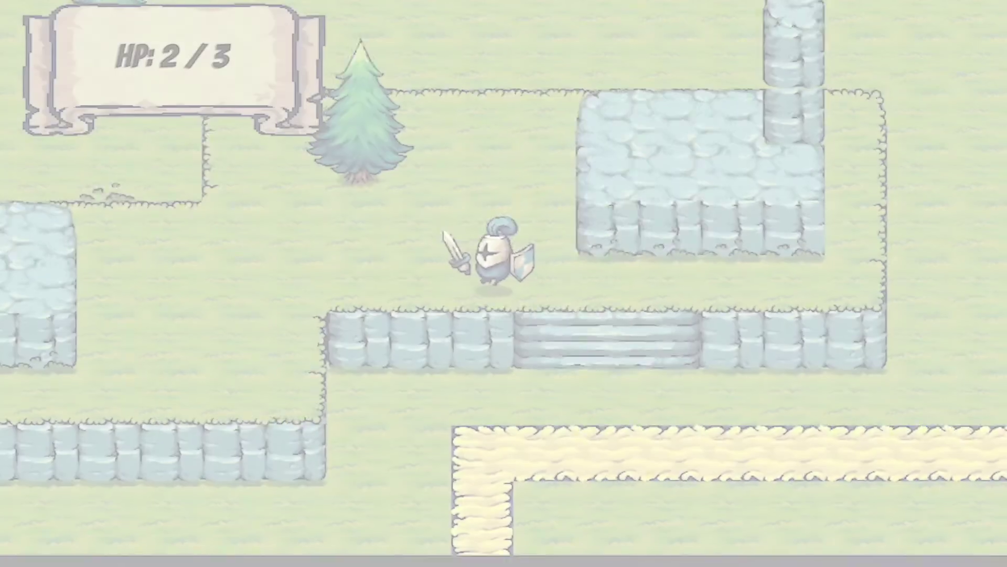
pyautogui.press('Up')
pyautogui.press('Right')
pyautogui.press('Left')
pyautogui.press('Down')
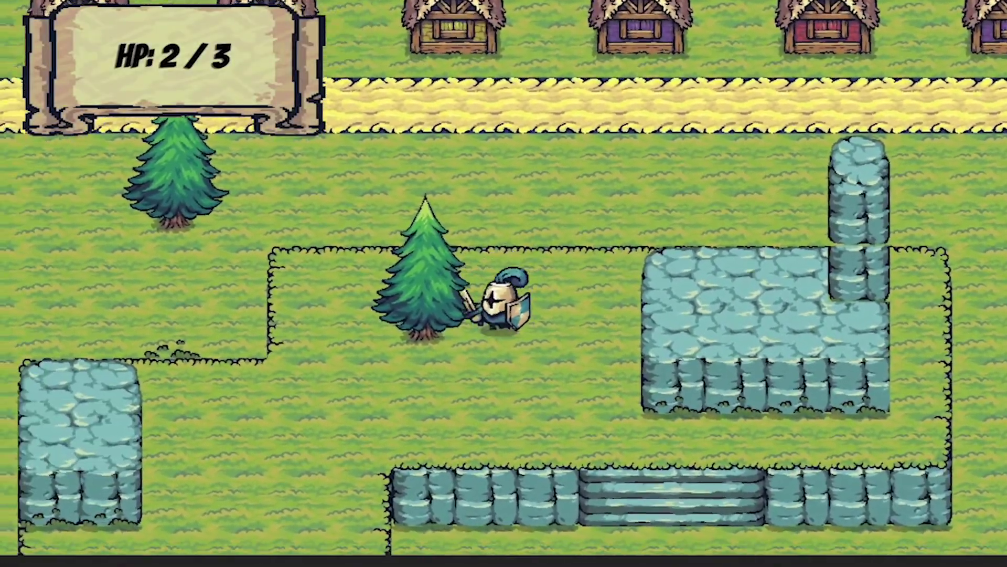
pyautogui.press('Left')
pyautogui.press('Up')
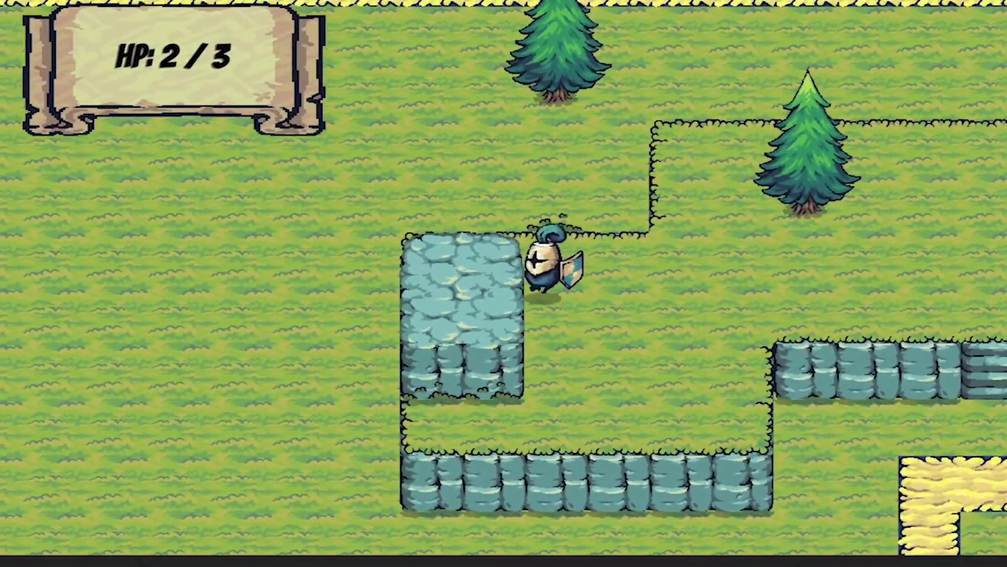
pyautogui.press('Up')
pyautogui.press('Left')
pyautogui.press('Right')
pyautogui.press('Right')
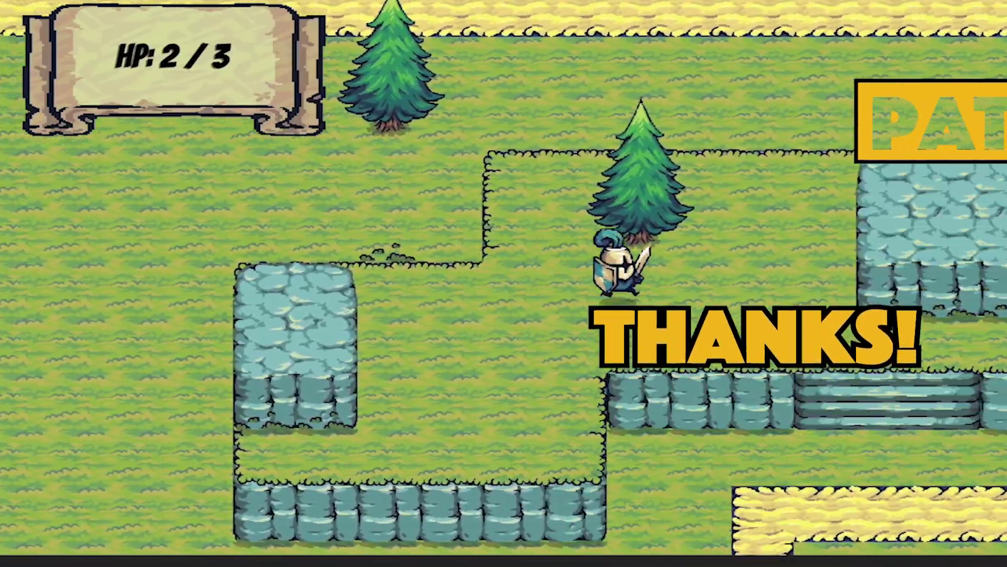
pyautogui.press('Down')
pyautogui.press('Right')
pyautogui.press('Up')
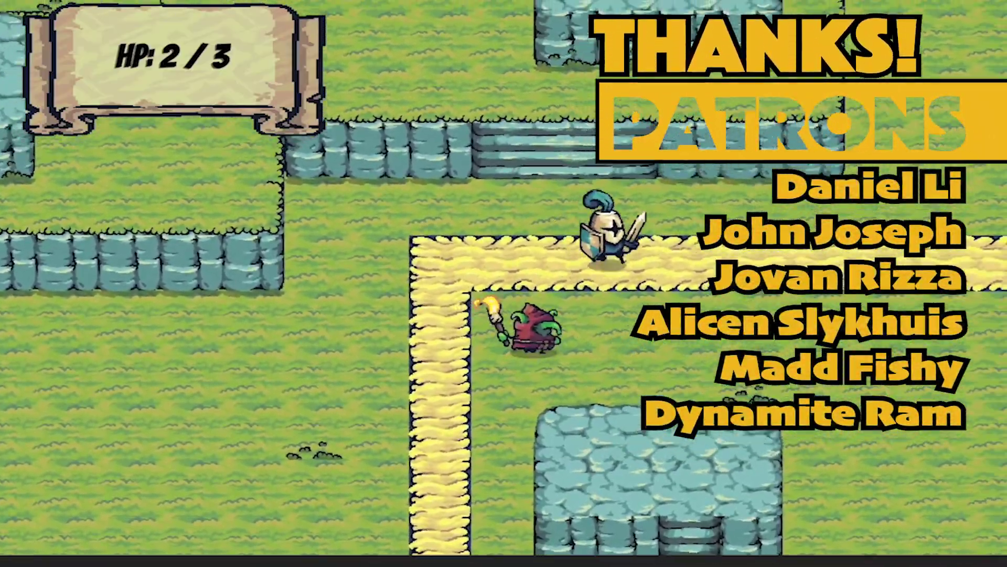
pyautogui.press('Up')
pyautogui.press('Up')
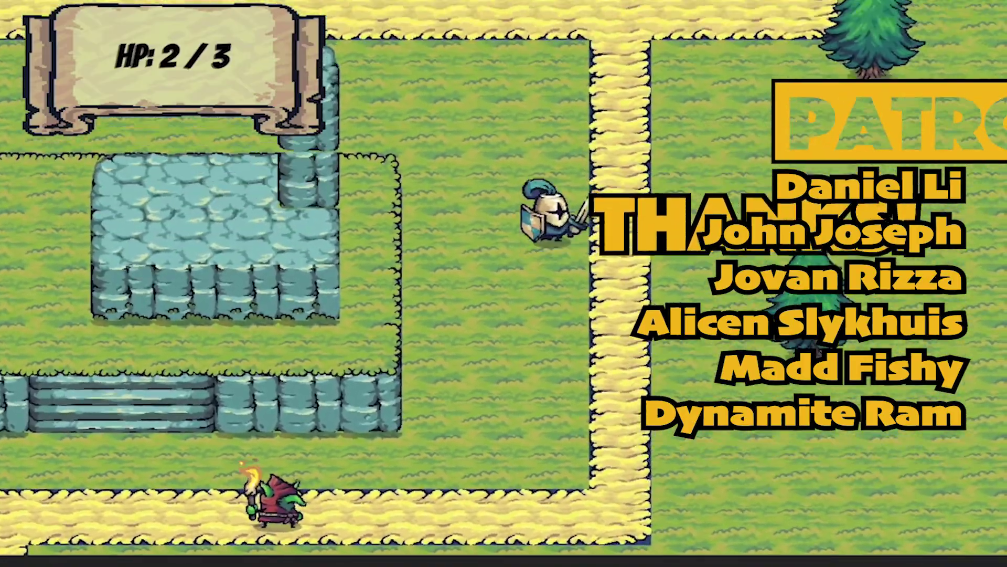
pyautogui.press('Down')
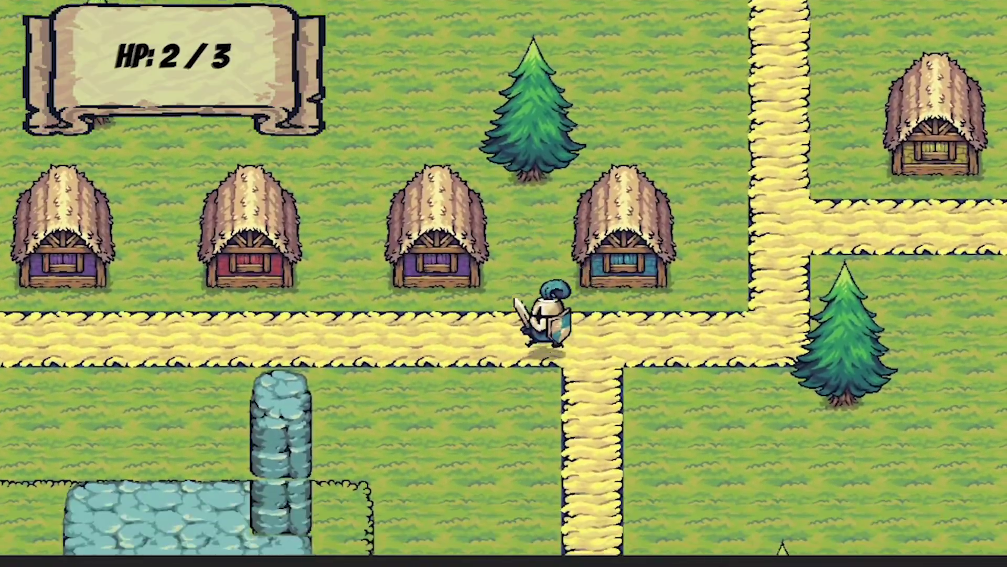